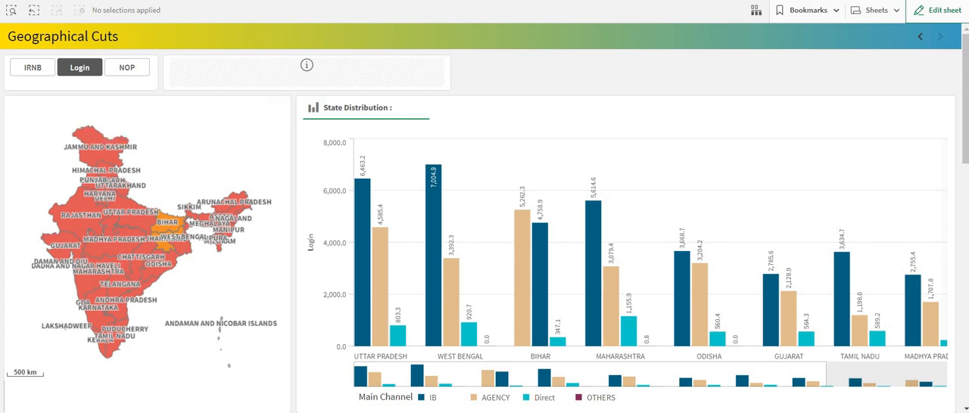
- Create a new sheet with the default title, open it and start editing it
click(875, 10)
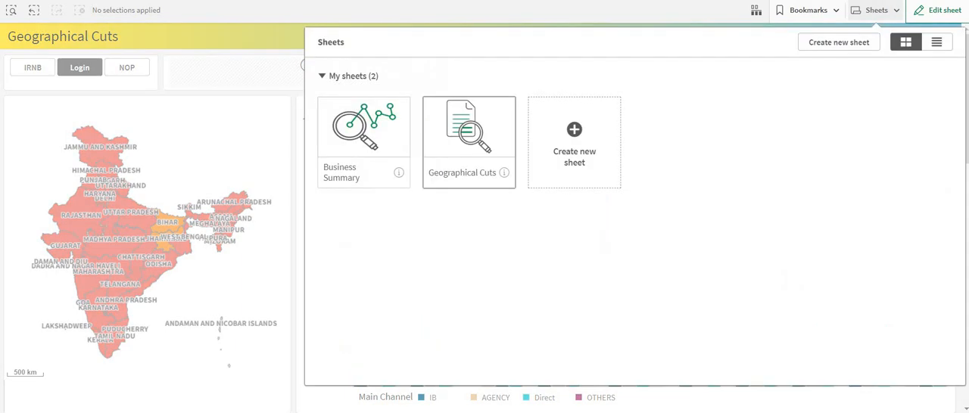
click(574, 142)
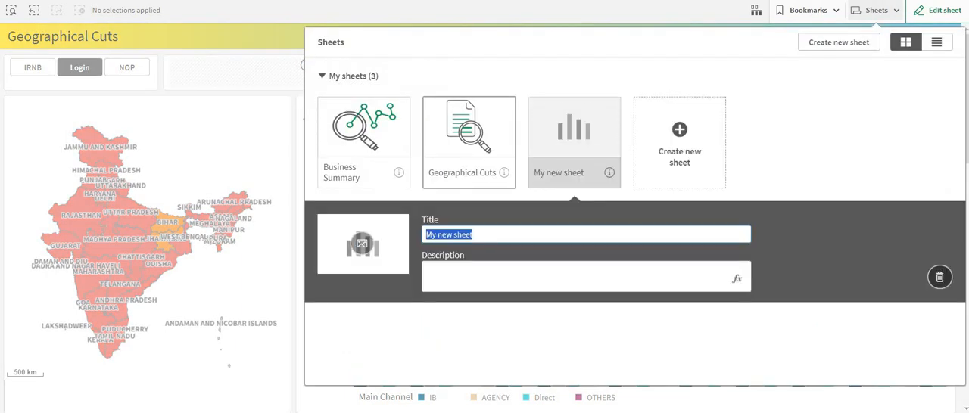
click(575, 142)
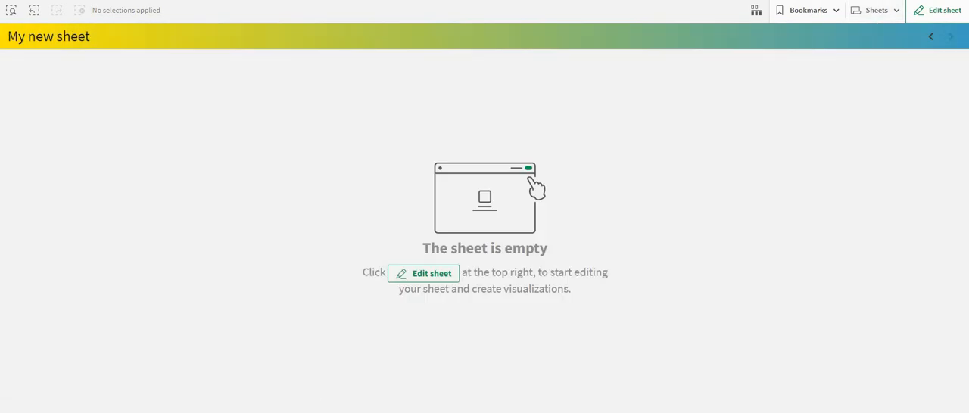
click(937, 10)
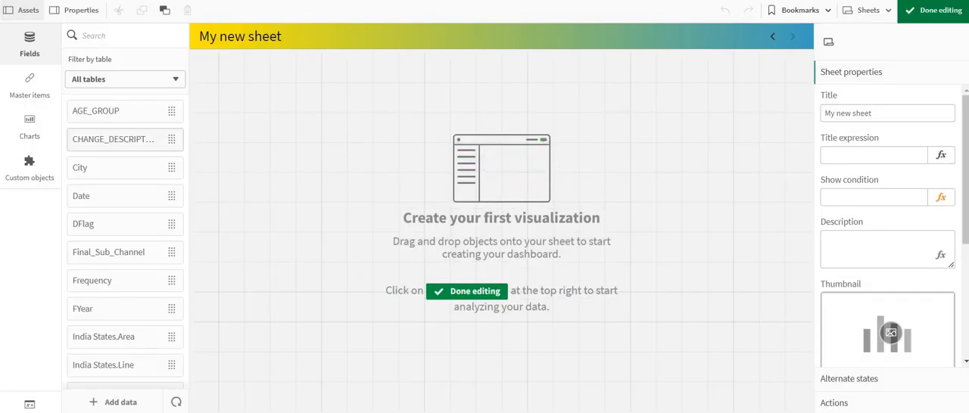
- Find the Map chart, add it to the empty sheet and enlarge it to fill the whole 24 x 12 grid
click(114, 167)
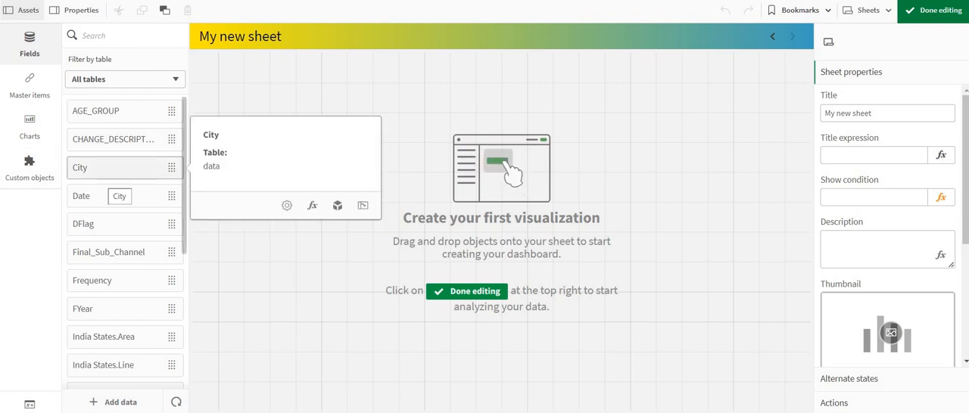
click(29, 127)
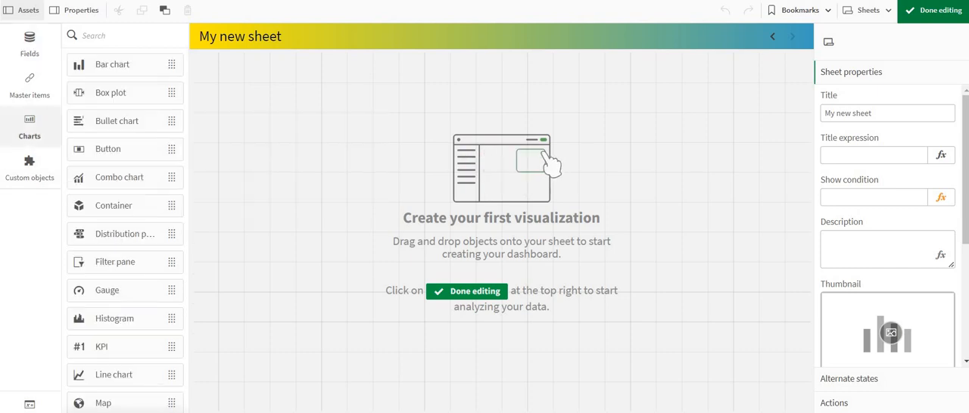
click(99, 35)
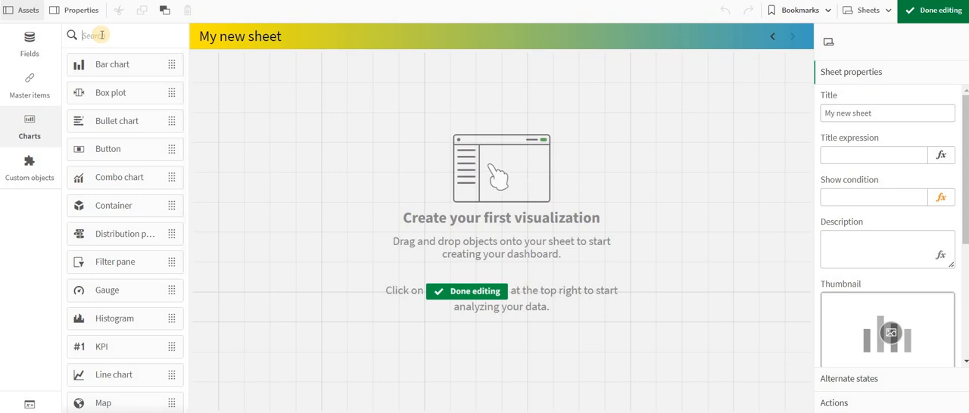
text(map)
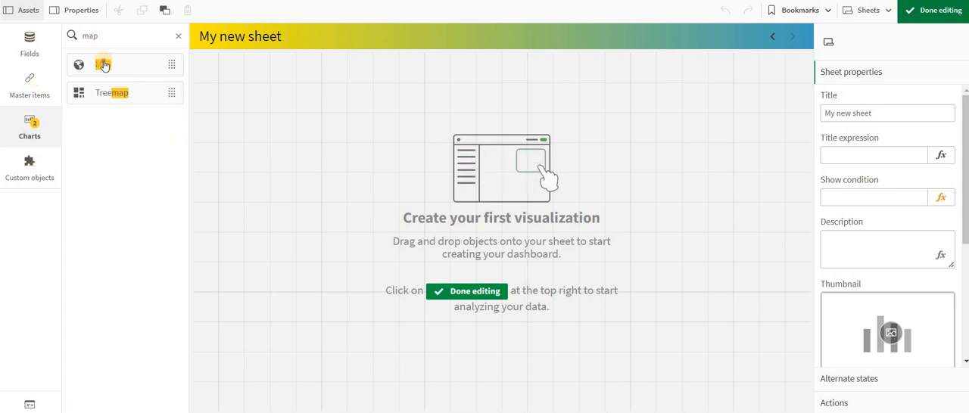
drag(161, 89, 395, 165)
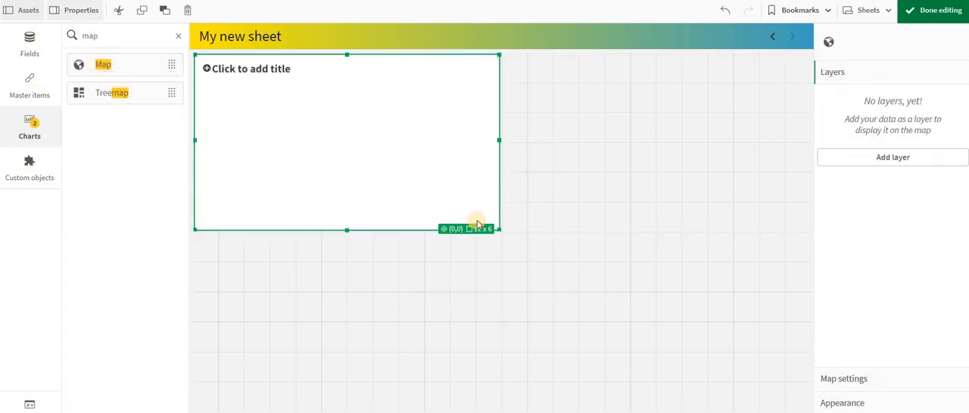
drag(505, 234, 804, 401)
- Start adding a layer to the map and examine the available layer types, from area layer to background layer
click(854, 159)
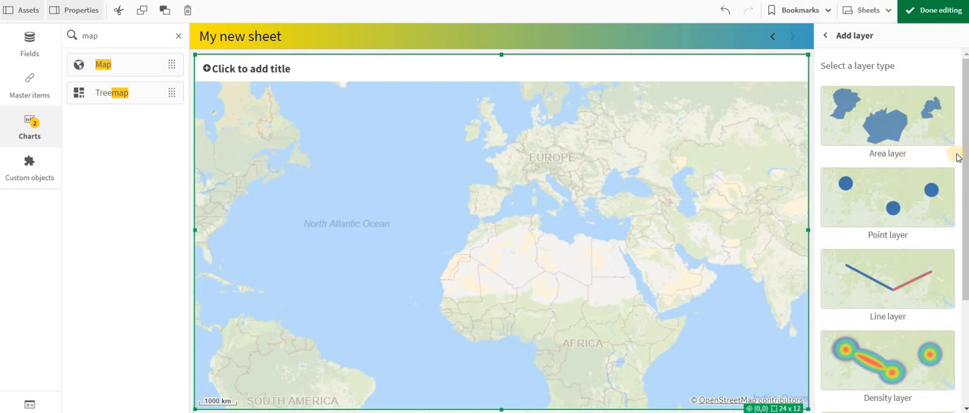
scroll(958, 157, down, 3)
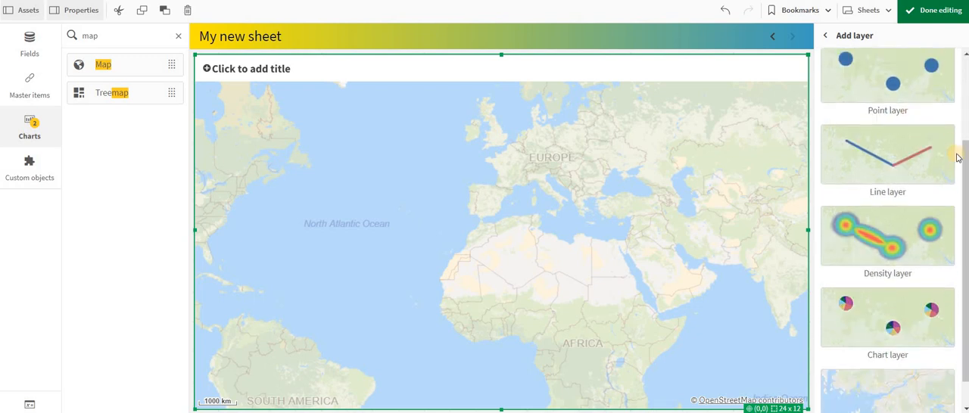
scroll(958, 158, up, 3)
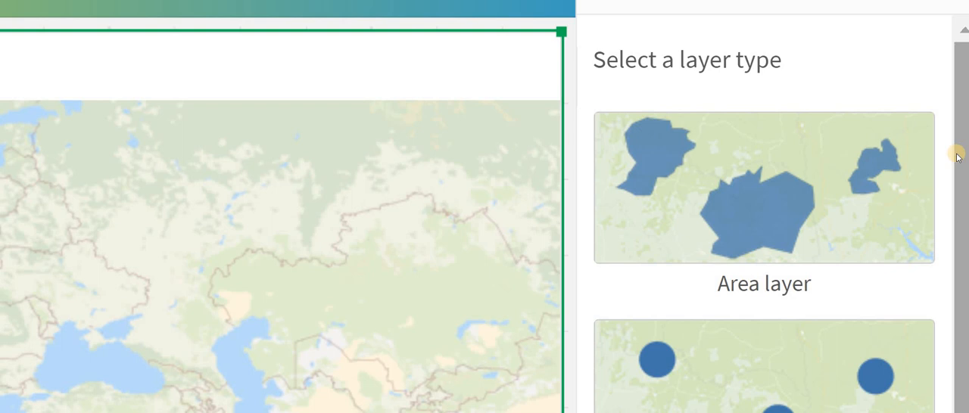
scroll(805, 93, down, 3)
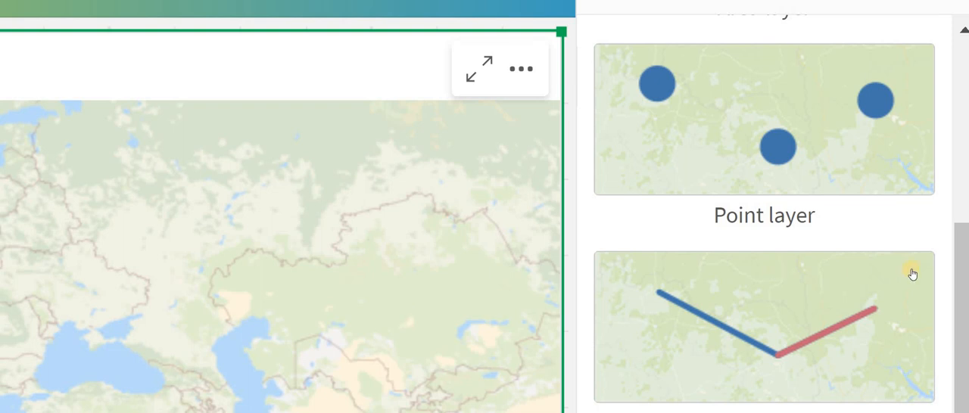
scroll(930, 241, down, 2)
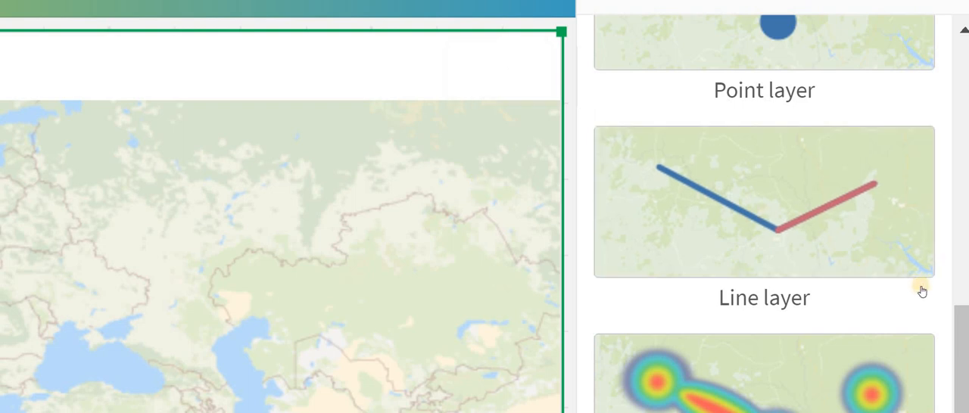
scroll(922, 292, down, 2)
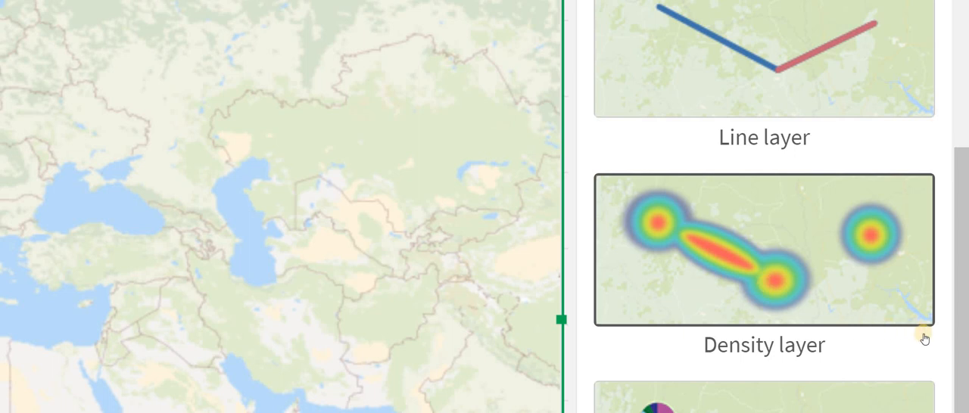
scroll(945, 346, down, 3)
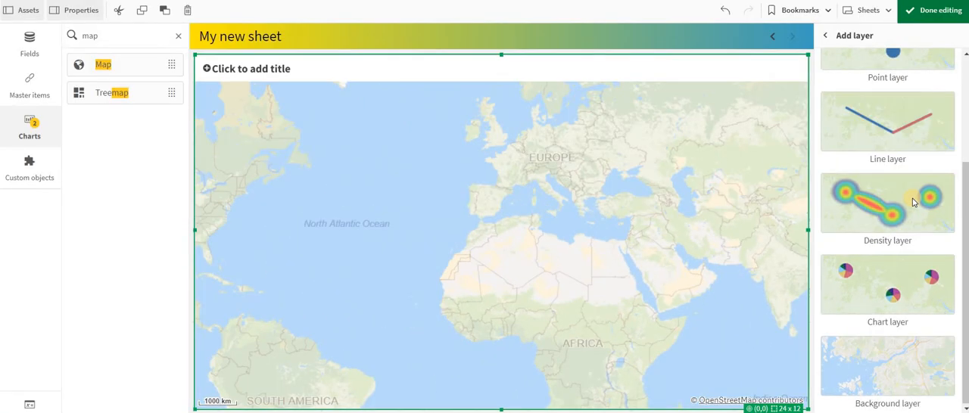
scroll(914, 203, up, 2)
scroll(914, 203, up, 1)
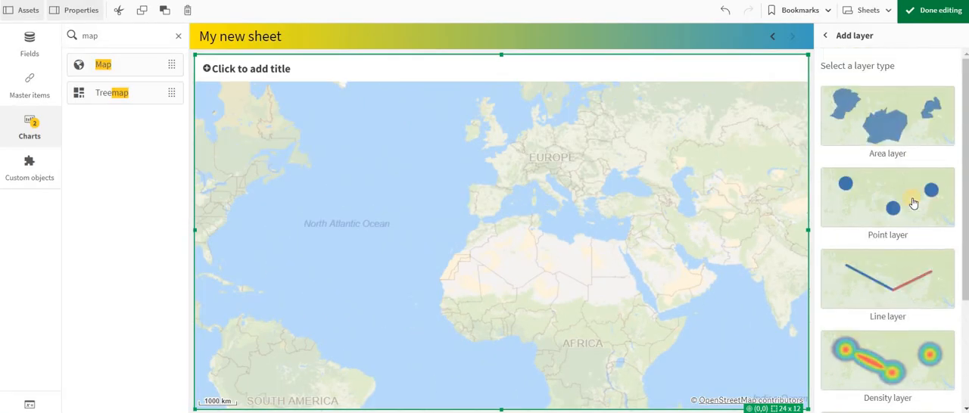
- Add an area layer to the map with the State field as its area dimension
click(880, 125)
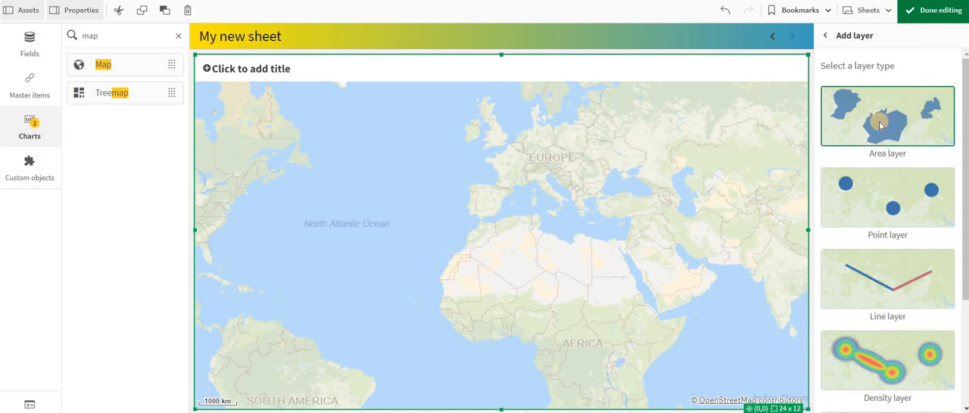
click(876, 154)
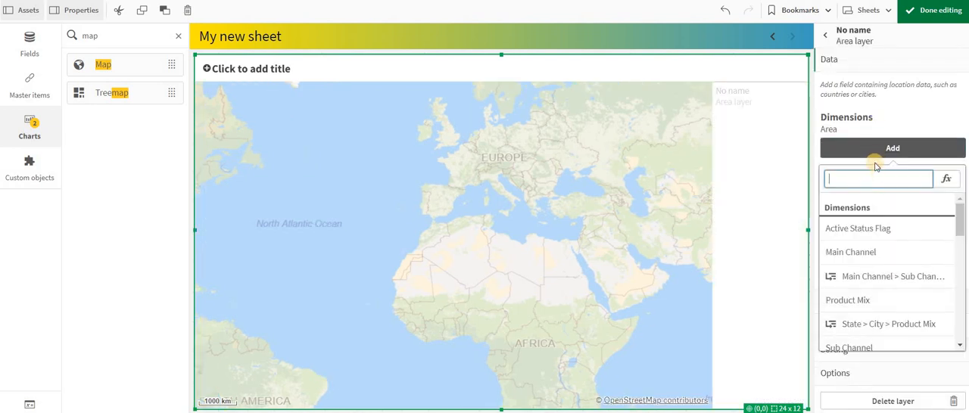
text(state)
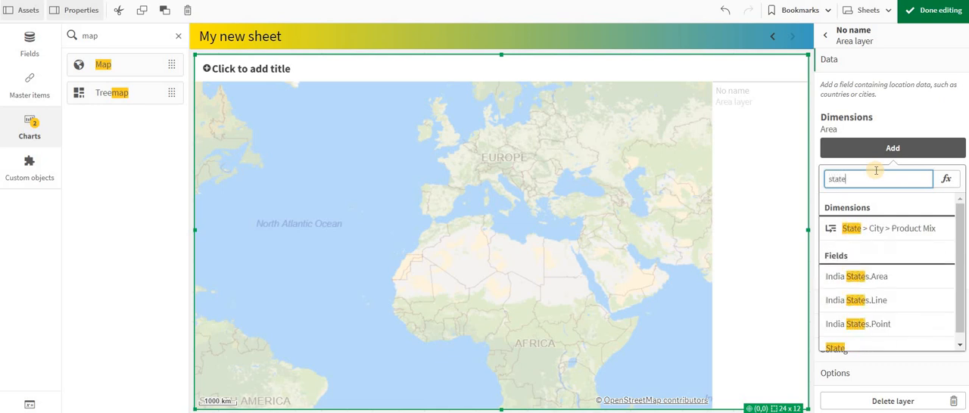
scroll(896, 242, down, 1)
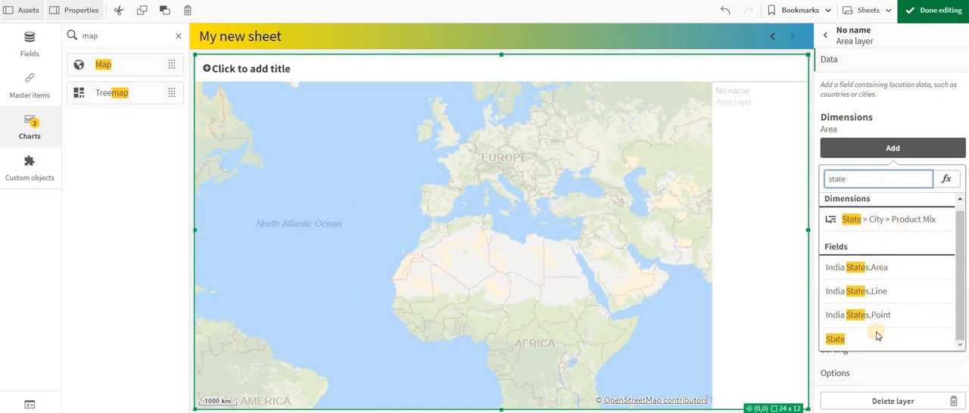
click(876, 339)
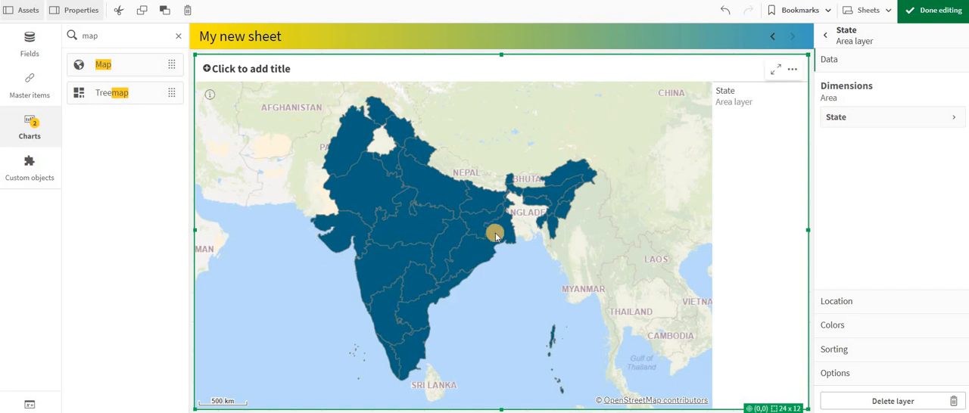
- Narrow the map to 13 x 12 grid cells and place a Table chart in the freed space beside it
drag(181, 58, 15, 93)
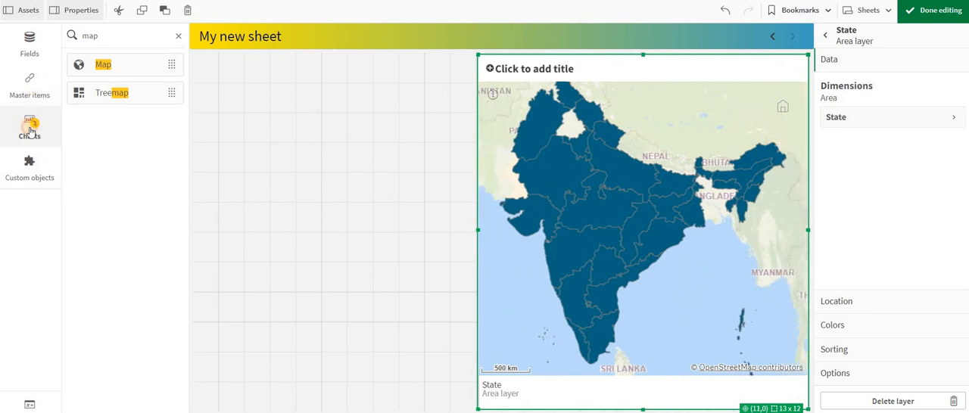
click(30, 129)
scroll(99, 250, down, 3)
drag(104, 310, 333, 405)
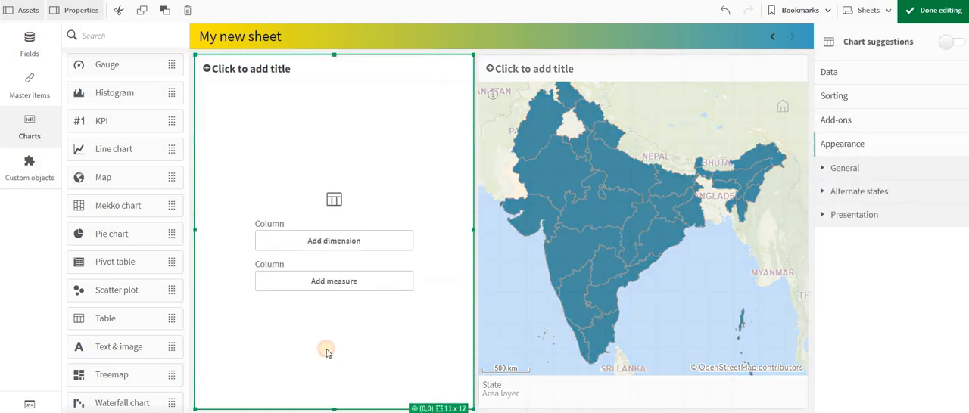
- Add the State field as the new table's first dimension
click(288, 240)
text(sta)
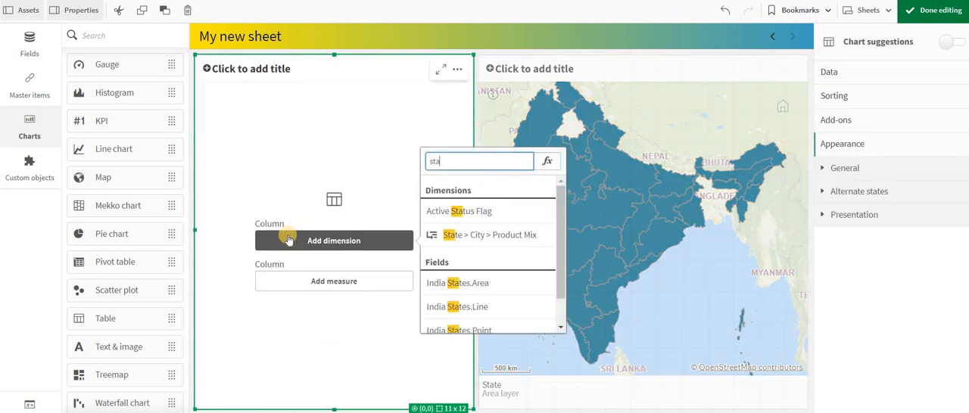
text(te)
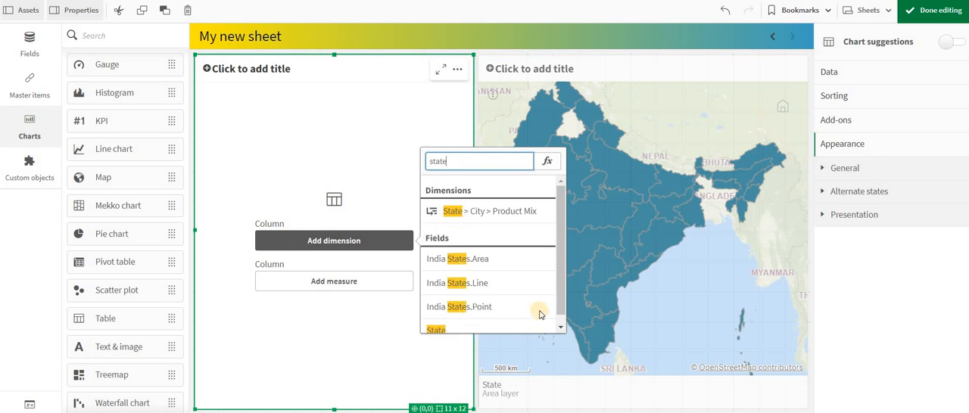
click(496, 327)
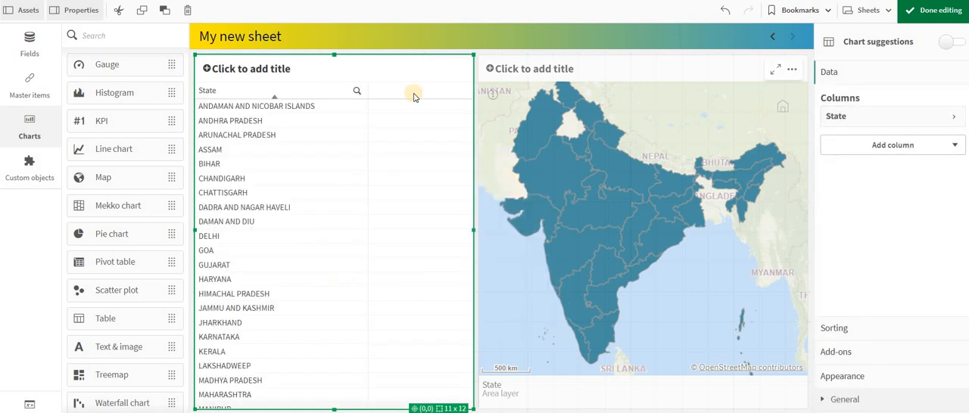
- Add the City field to the table as a second dimension column
click(861, 144)
click(861, 171)
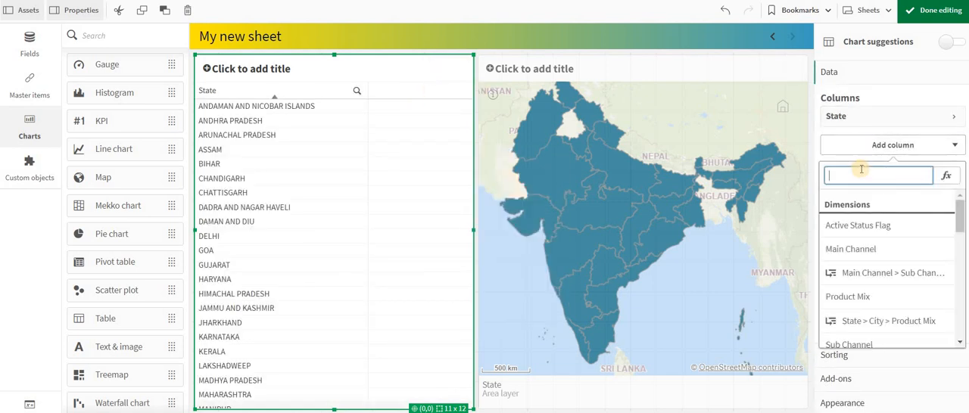
text(cit)
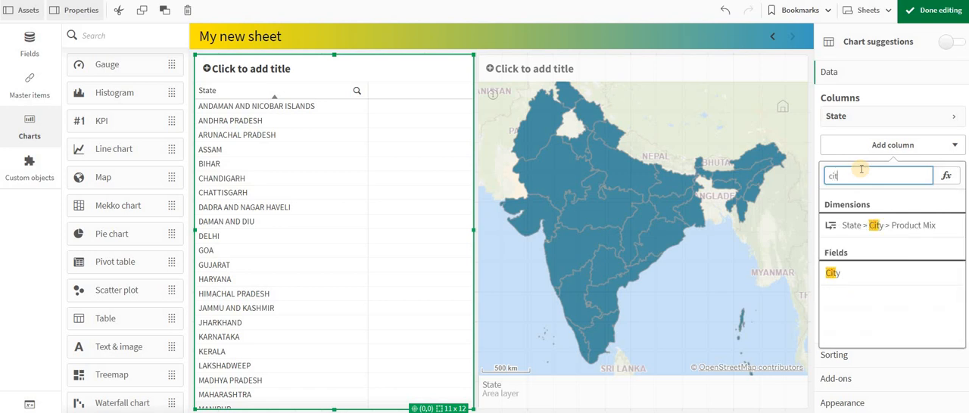
click(863, 279)
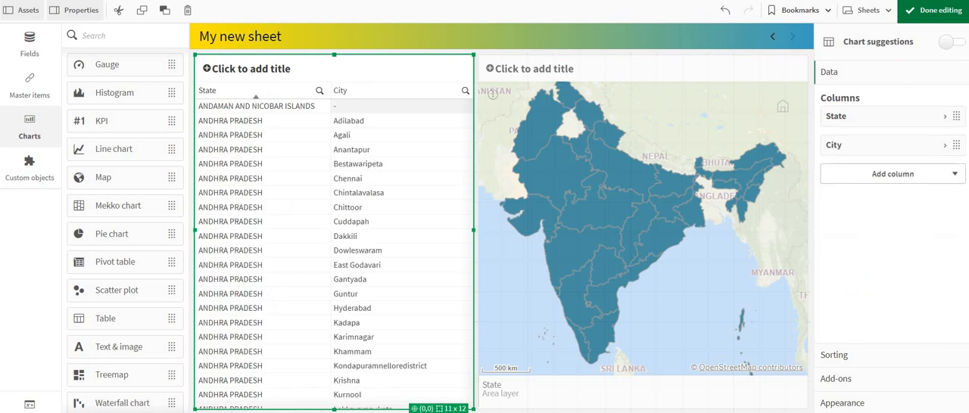
- Finish editing the sheet, filter it to ANDHRA PRADESH from the table to check the map, and clear the selection
click(928, 9)
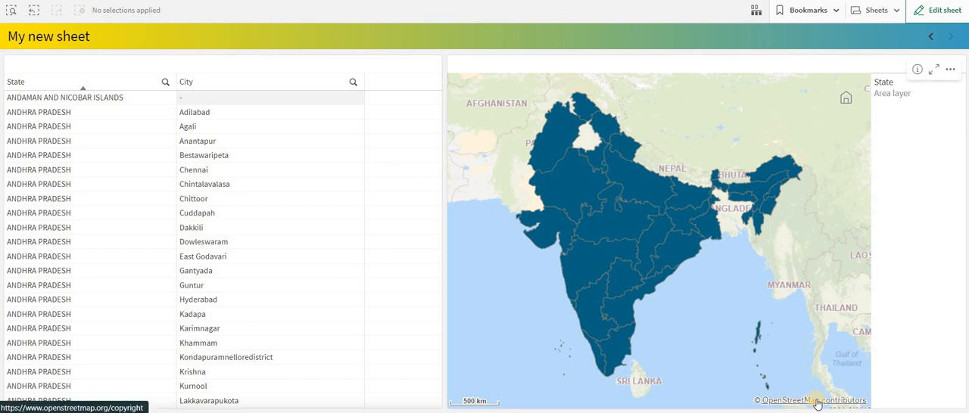
click(43, 114)
click(162, 68)
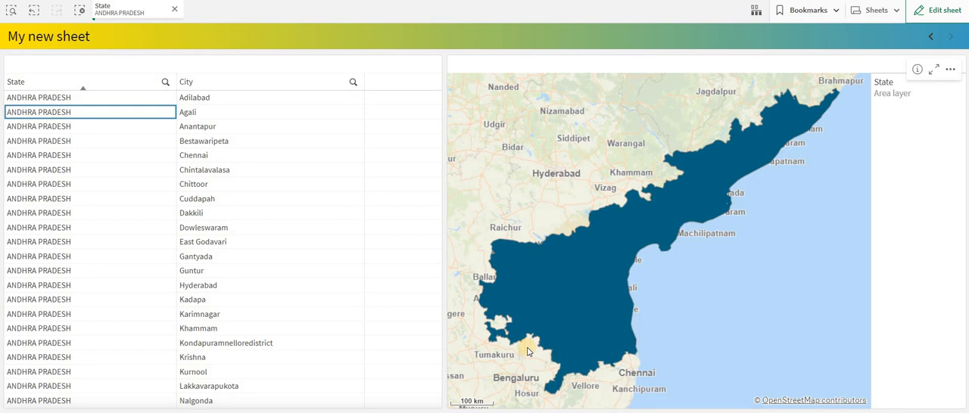
click(78, 15)
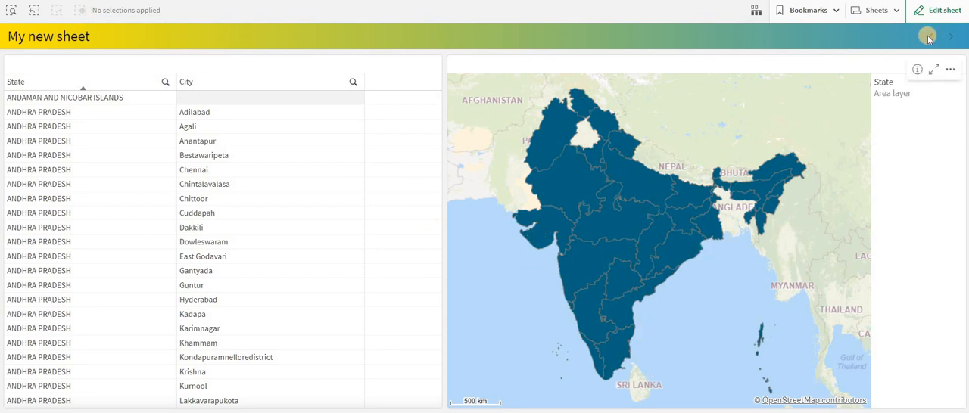
- Reopen the sheet for editing and set the location field of the map's State area layer to India States.Area
click(941, 10)
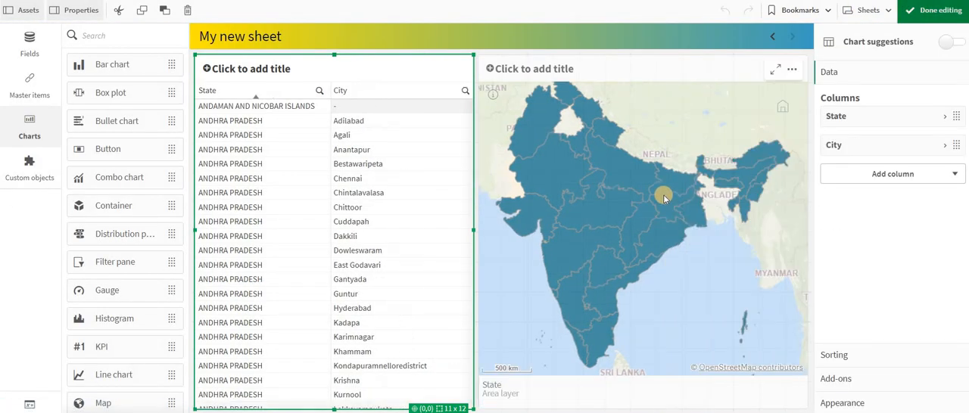
click(663, 194)
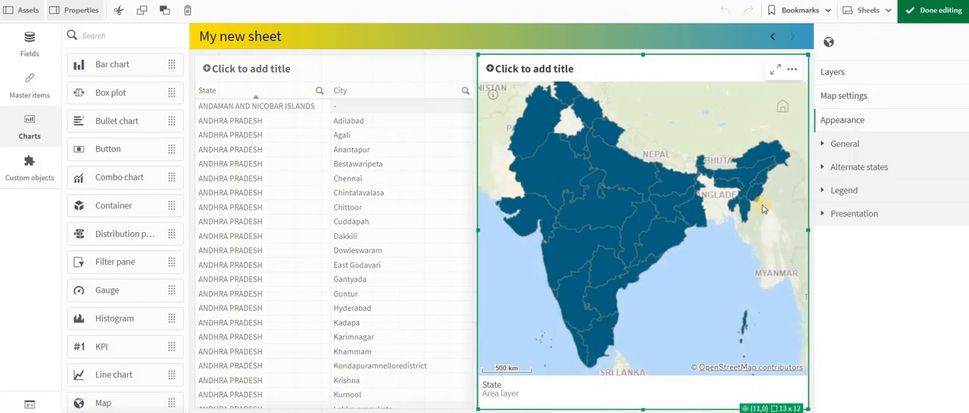
click(859, 97)
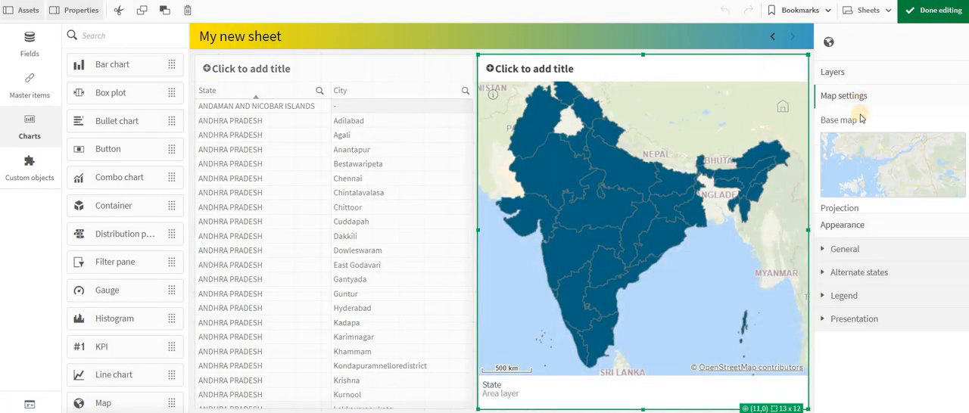
click(853, 73)
click(863, 110)
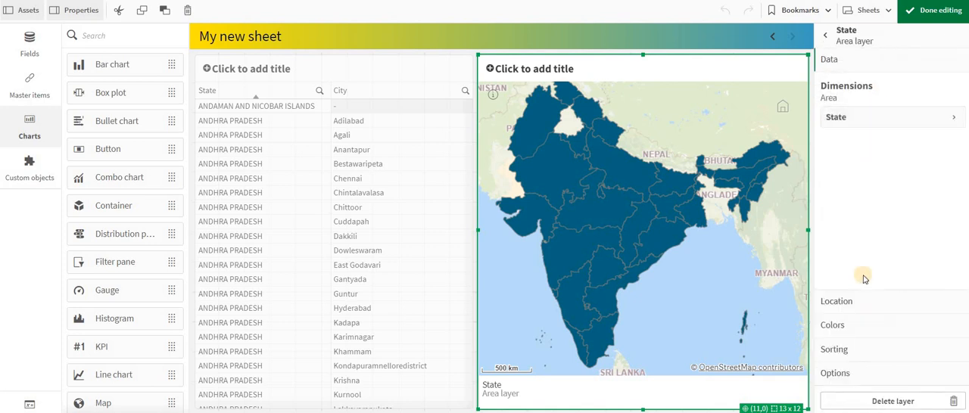
click(849, 303)
drag(854, 126, 804, 131)
click(950, 124)
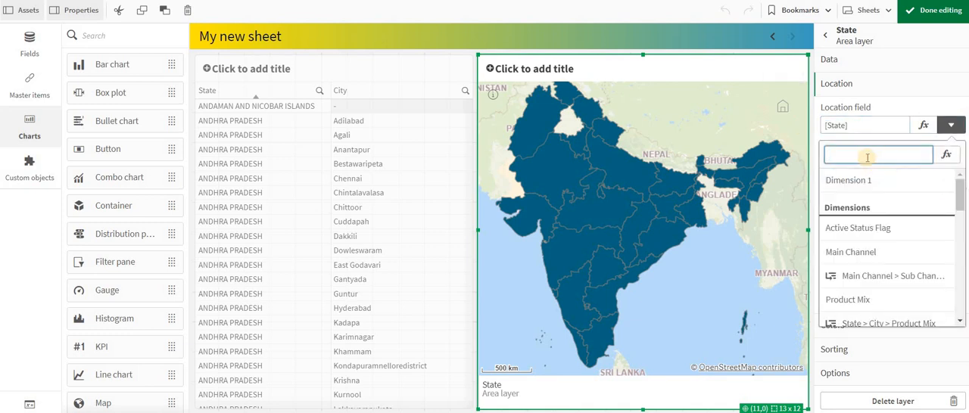
text(state)
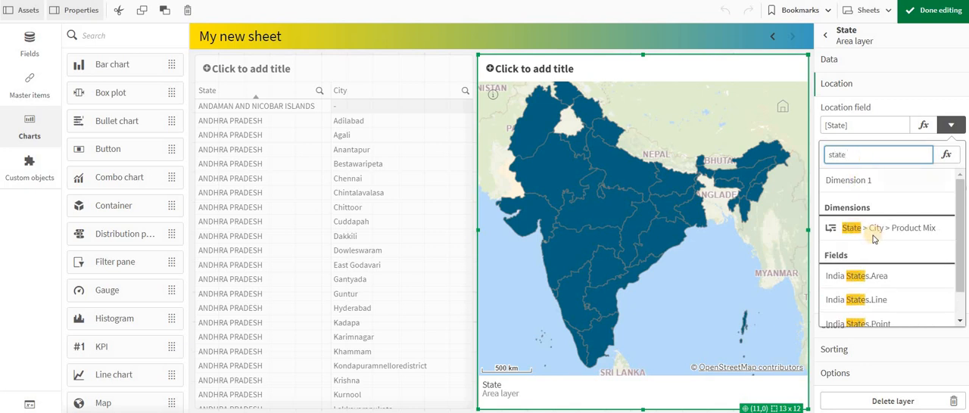
scroll(873, 238, down, 1)
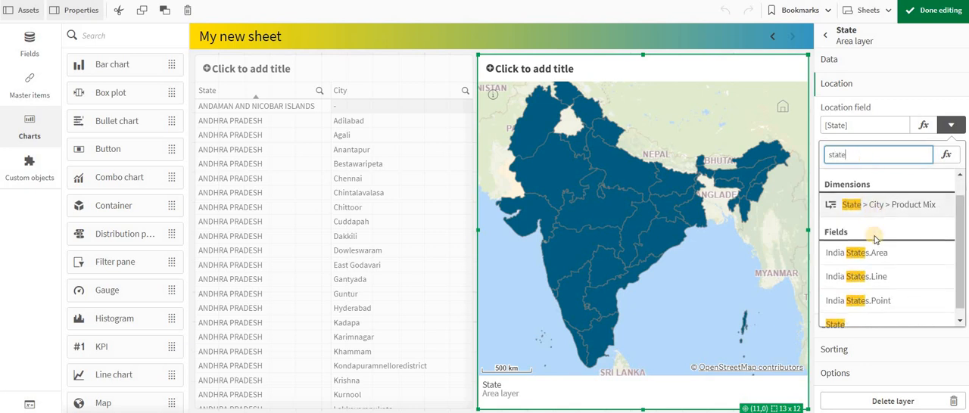
click(906, 249)
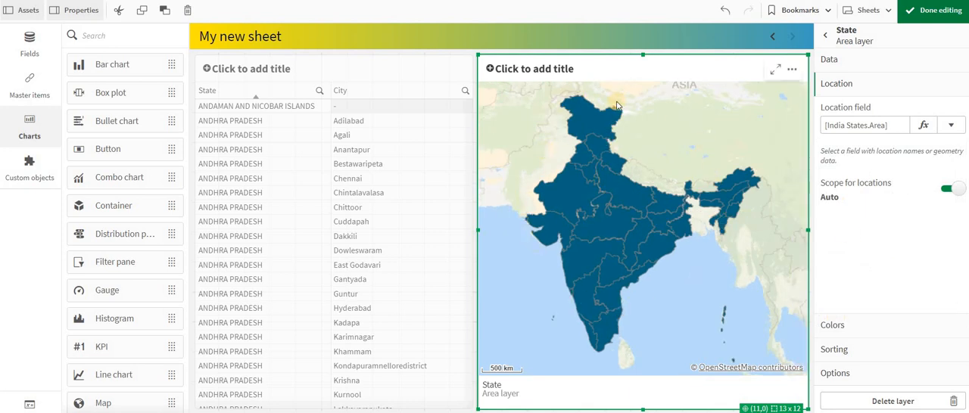
- Remove the City column from the table beside the map
click(281, 233)
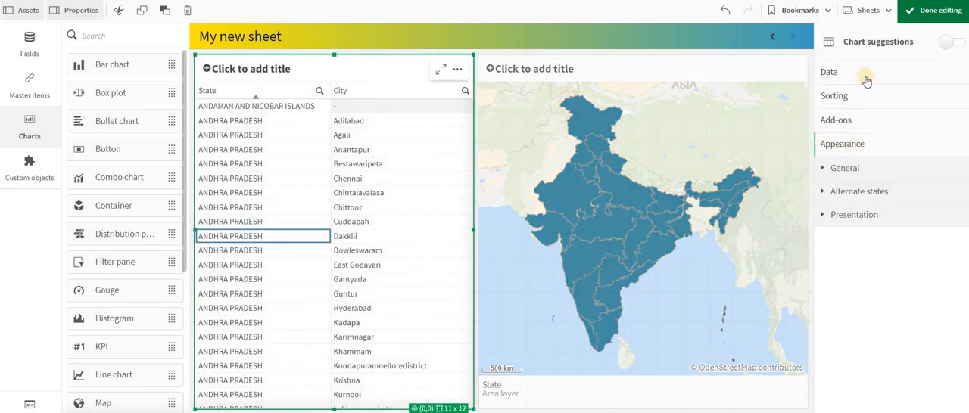
click(840, 72)
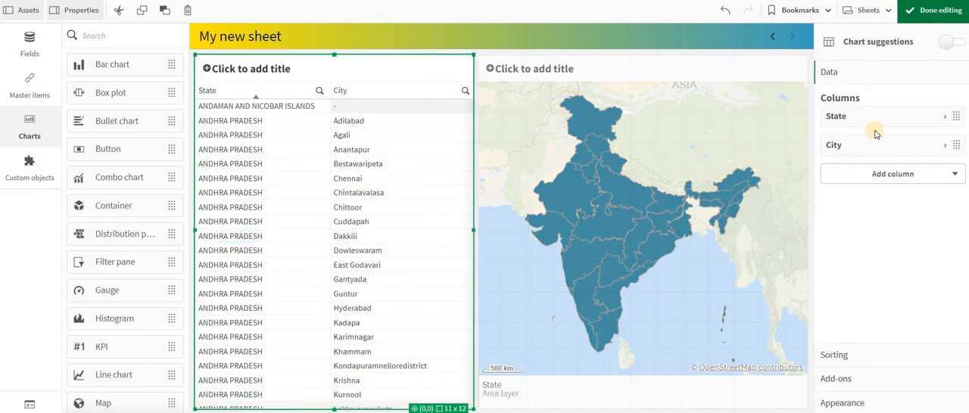
right_click(833, 141)
click(823, 132)
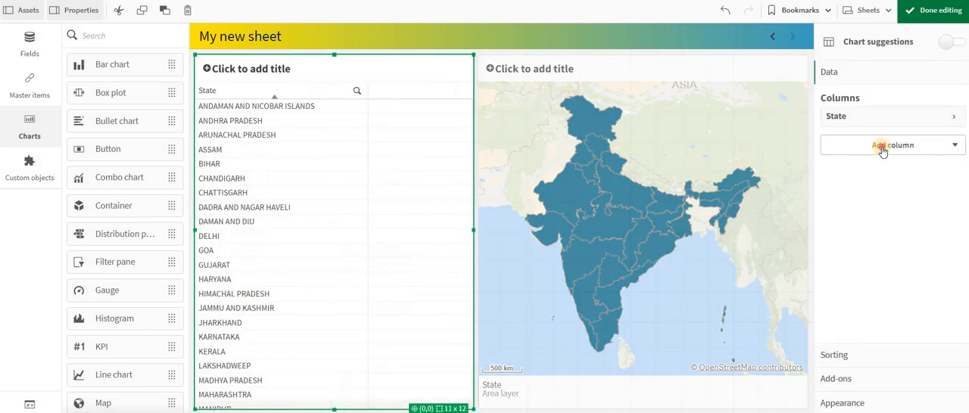
- Add the India States.Area field to the table as its second column
click(883, 145)
click(878, 173)
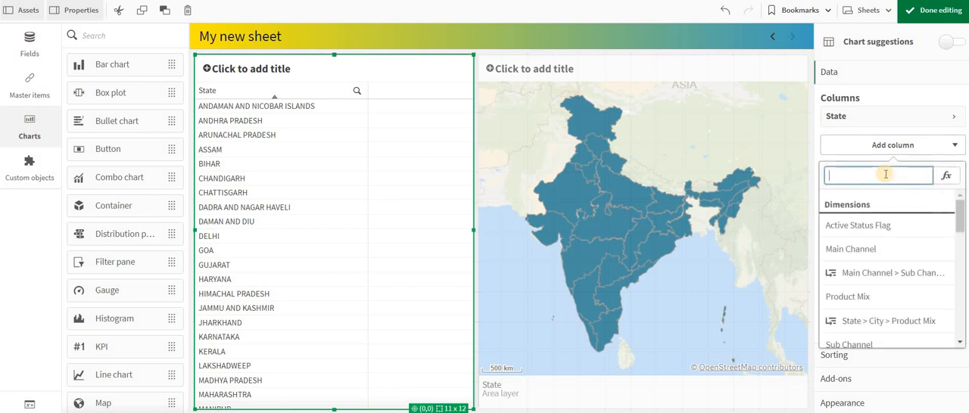
text(are)
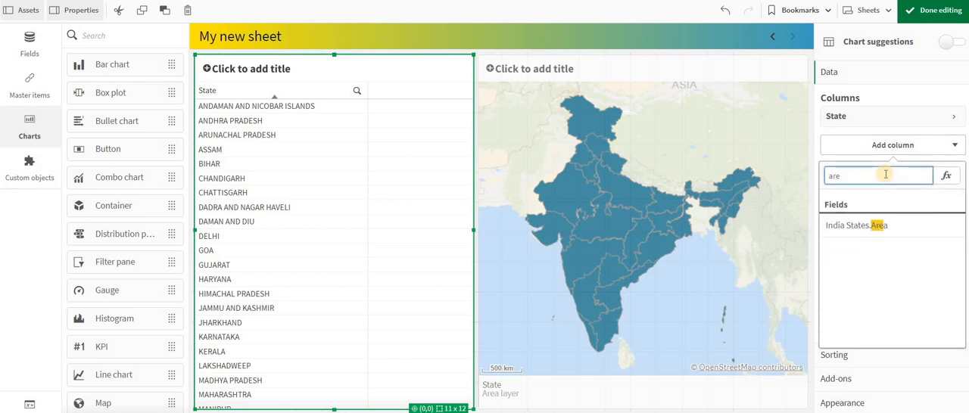
click(887, 225)
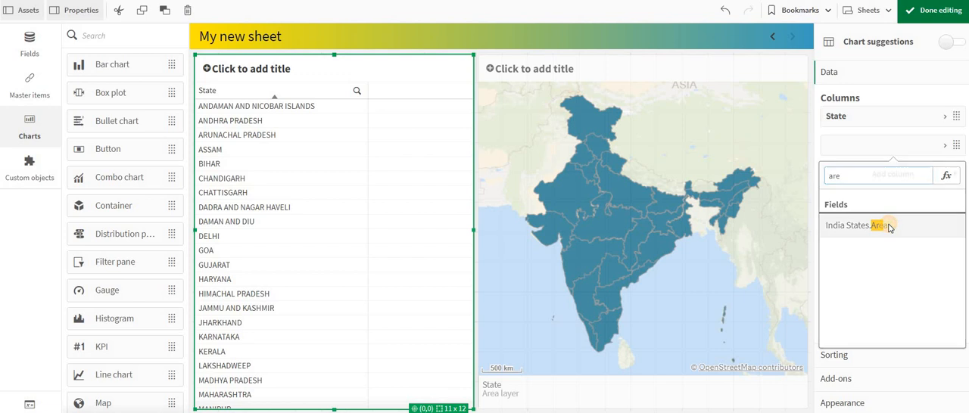
- Finish editing the sheet and filter it to the state ASSAM from the table
click(935, 10)
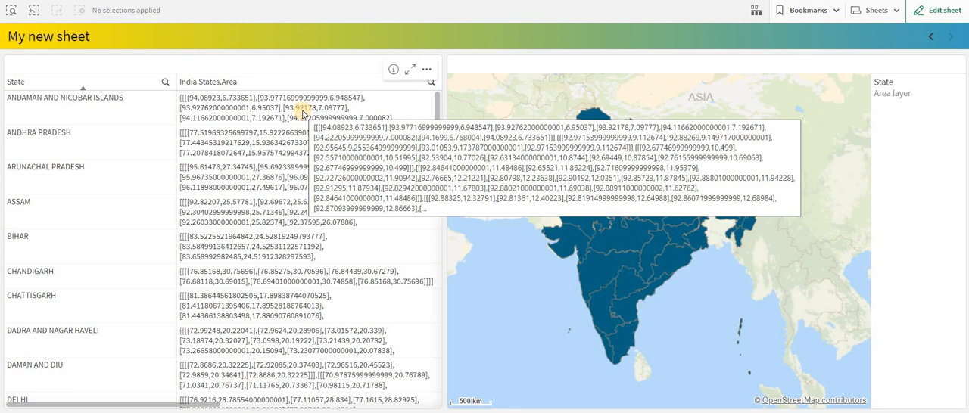
click(30, 209)
click(159, 66)
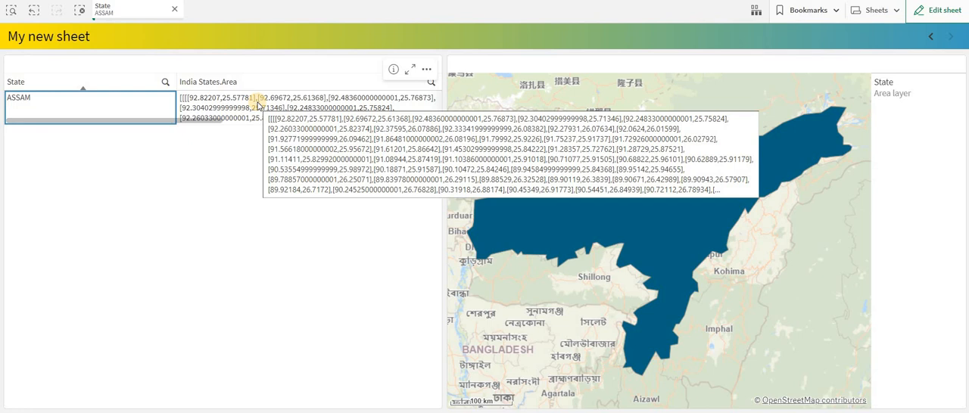
- Reopen the sheet for editing, shorten the table to 11 x 5 grid cells, and copy the field name of its India States.Area column
double_click(411, 275)
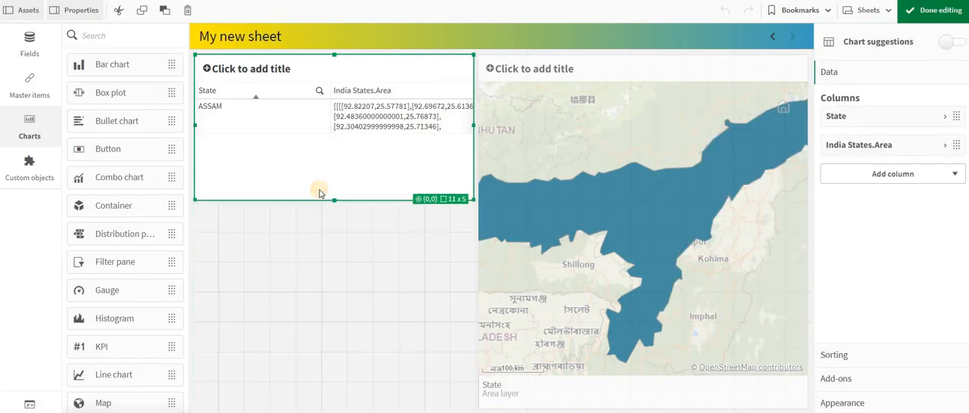
click(905, 145)
click(904, 184)
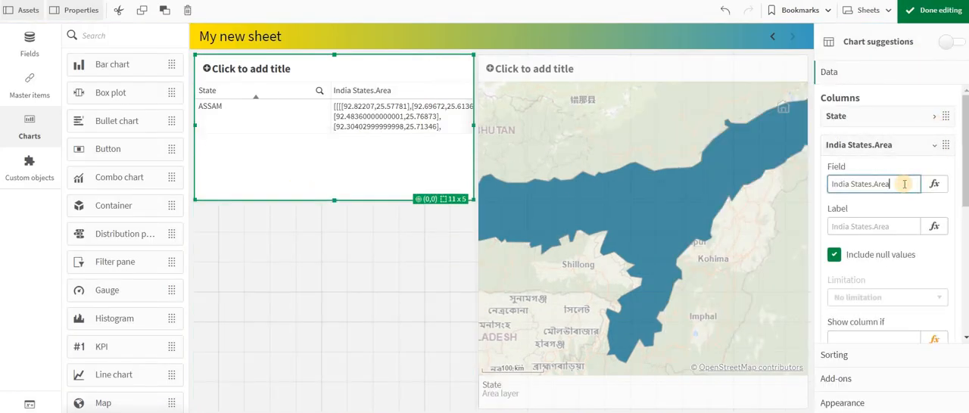
triple_click(904, 184)
key(ctrl+c)
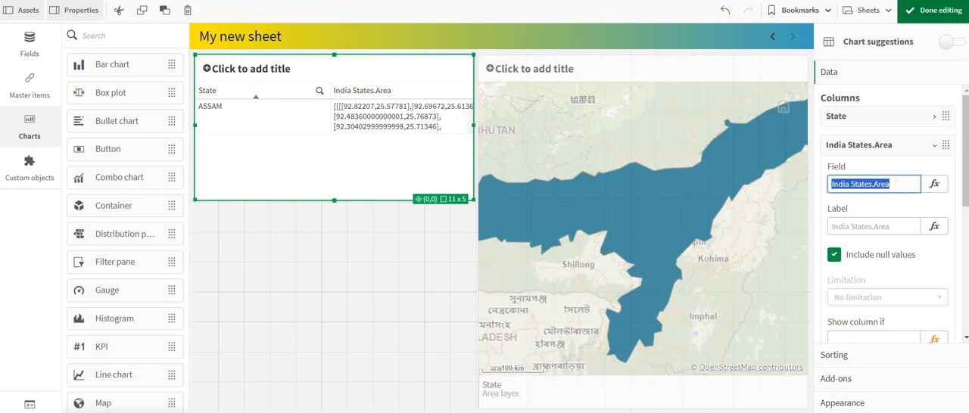
- Place a Text & image object in the free space below the table and open the expression editor for a new measure
scroll(114, 333, down, 3)
drag(81, 338, 340, 305)
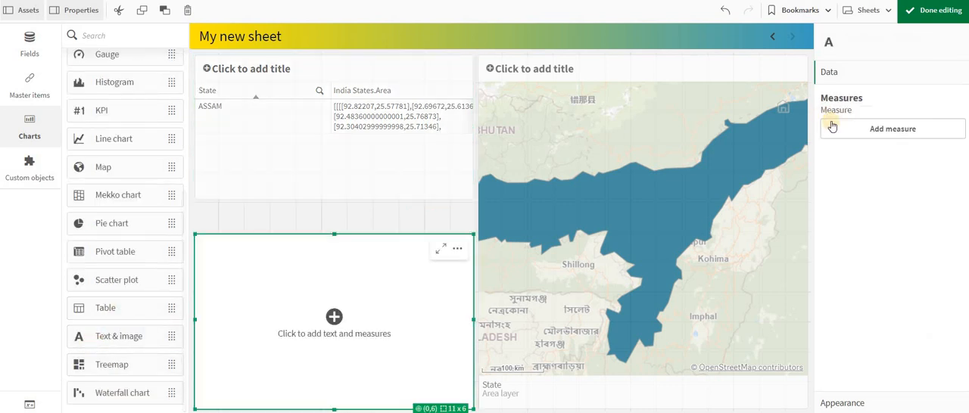
click(890, 130)
click(950, 162)
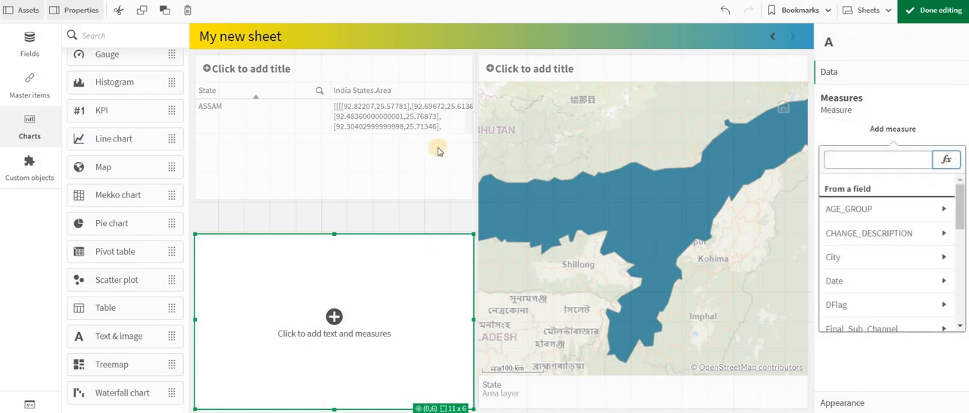
- Give the text object's measure the expression only([India States.Area]) and apply it
text(only()
key(Home)
key(ctrl+v)
key(ctrl+z)
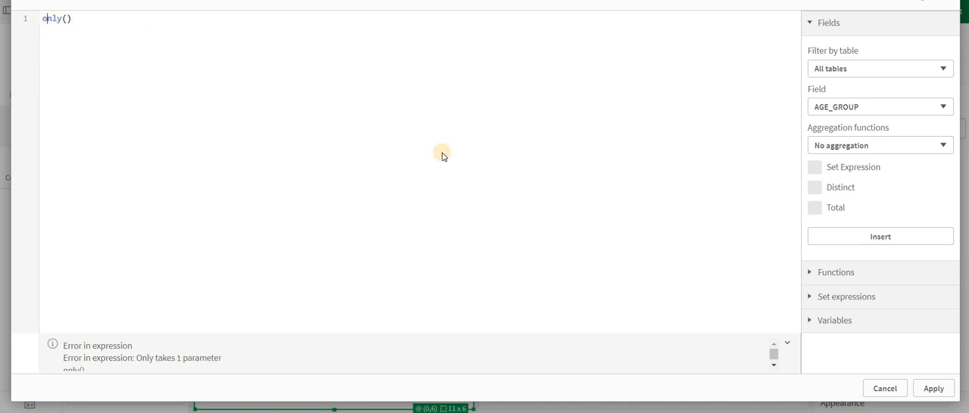
key(Right)
key(Right)
key(Right)
key(ctrl+v)
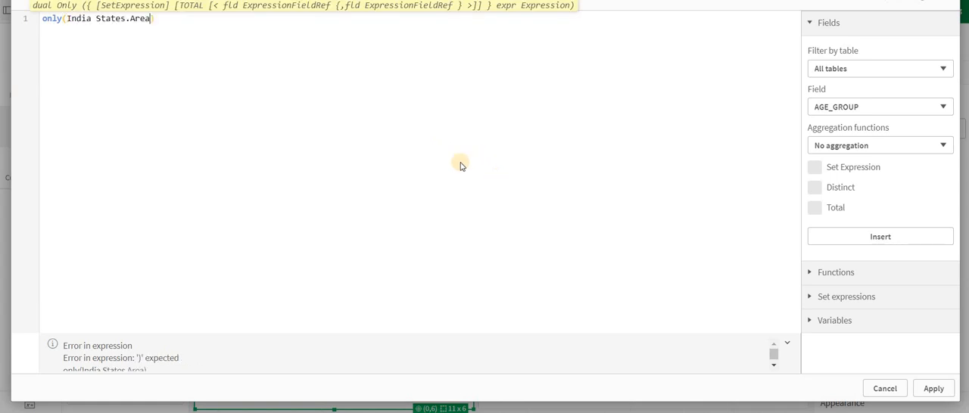
text(])
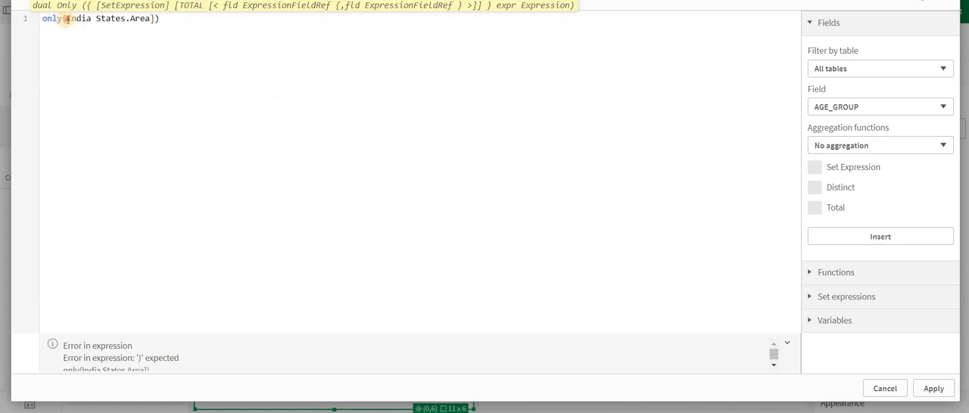
click(65, 18)
text([)
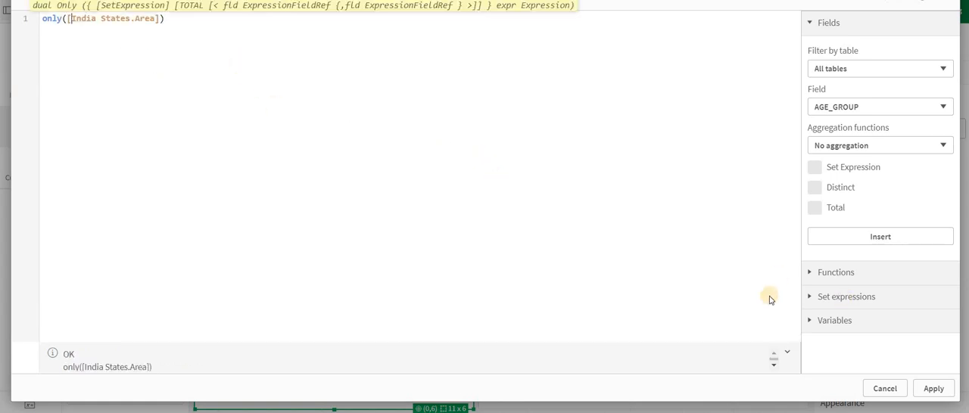
click(934, 389)
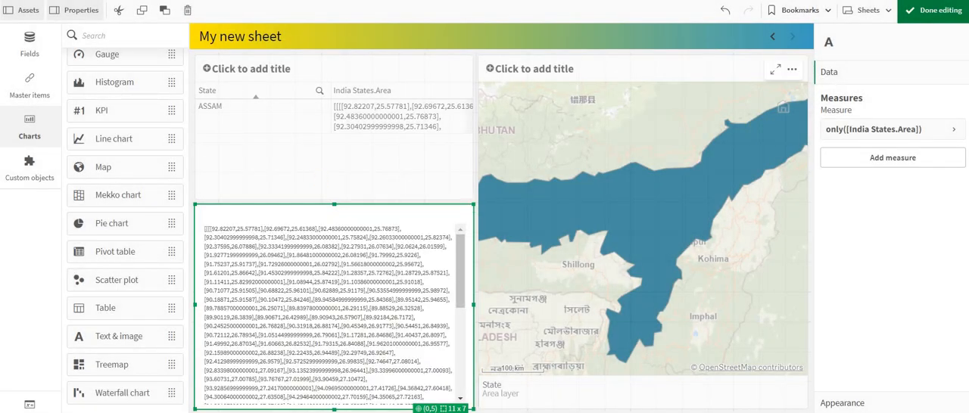
- Finish editing, examine the full list of ASSAM boundary coordinates in the text object, and clear the state selection
click(931, 9)
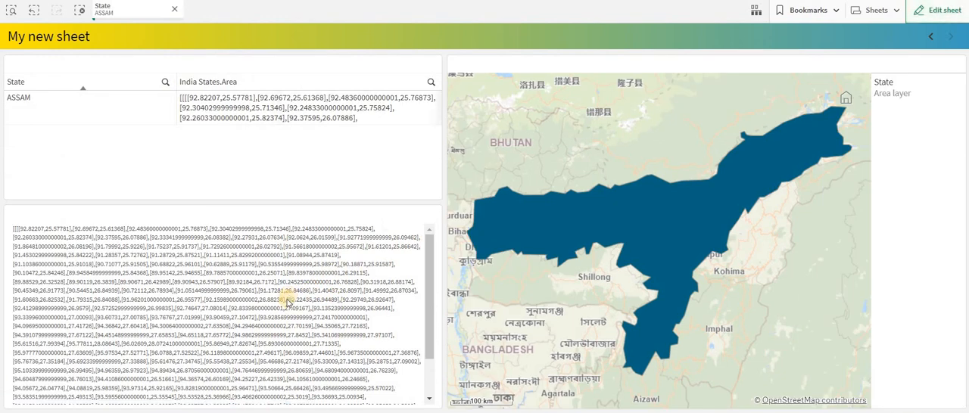
scroll(287, 302, down, 3)
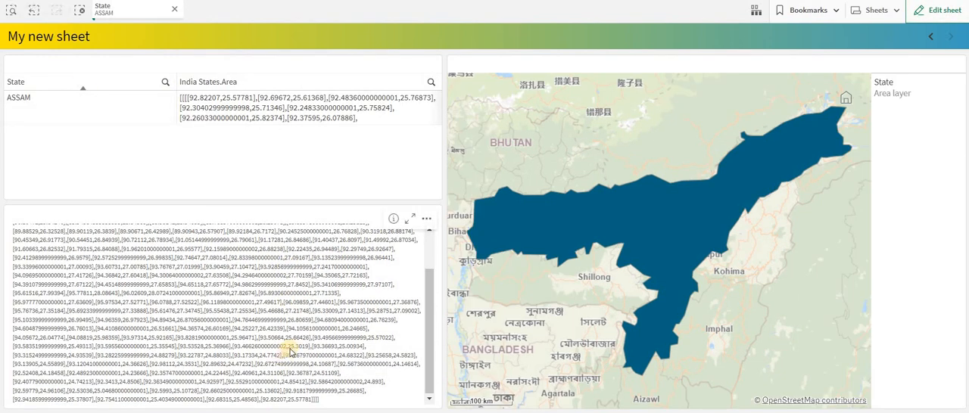
scroll(288, 356, up, 3)
scroll(290, 352, down, 5)
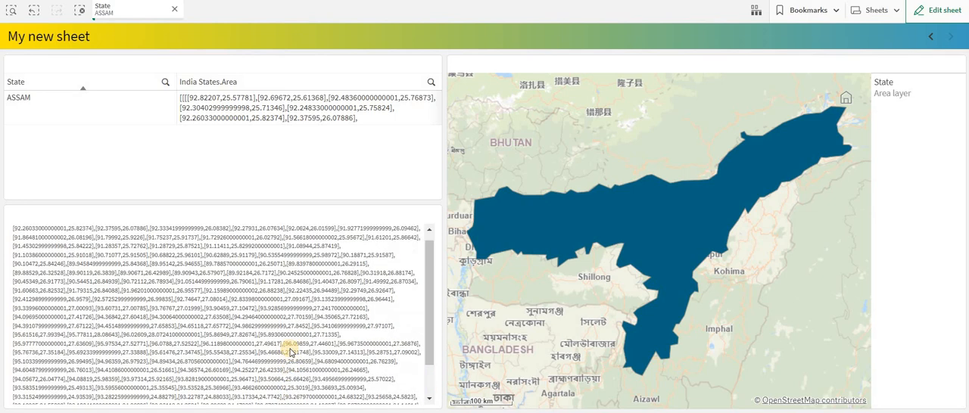
scroll(289, 352, up, 3)
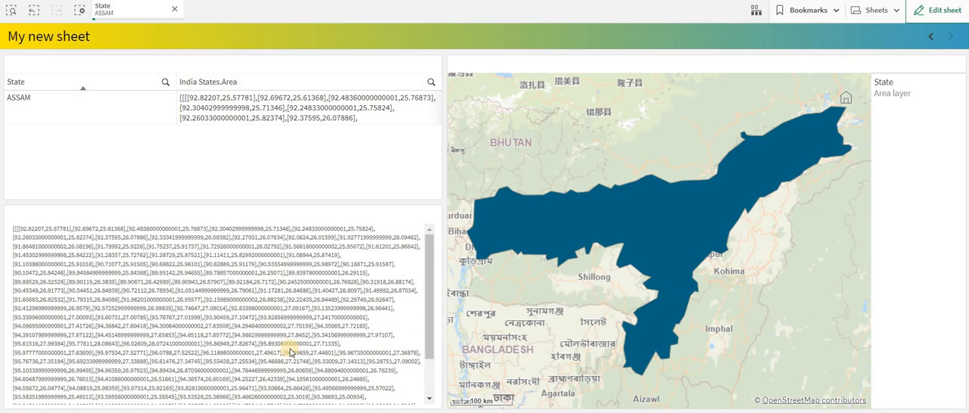
scroll(290, 352, down, 3)
scroll(290, 353, up, 3)
scroll(290, 353, down, 3)
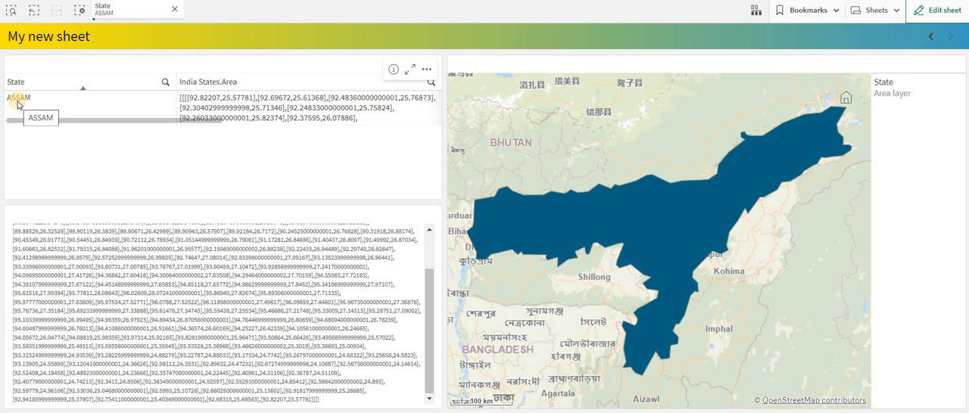
click(80, 11)
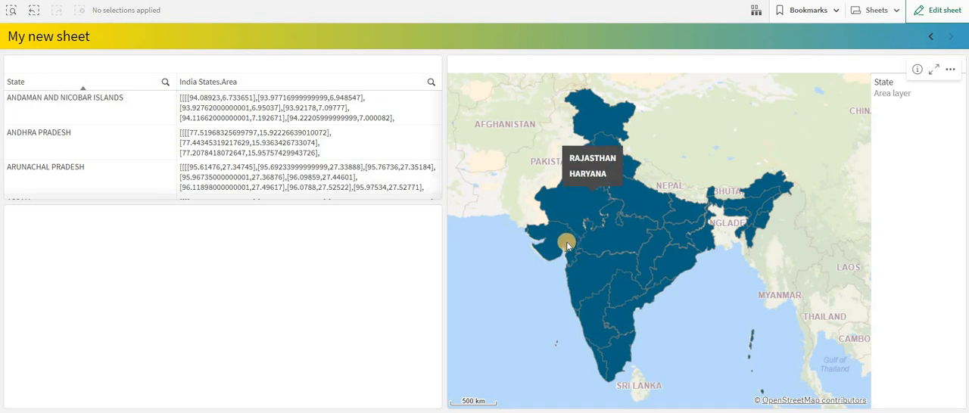
- Reopen the sheet for editing and switch the State area layer's custom coloring from single color to By measure
click(945, 12)
click(664, 202)
click(885, 74)
click(893, 100)
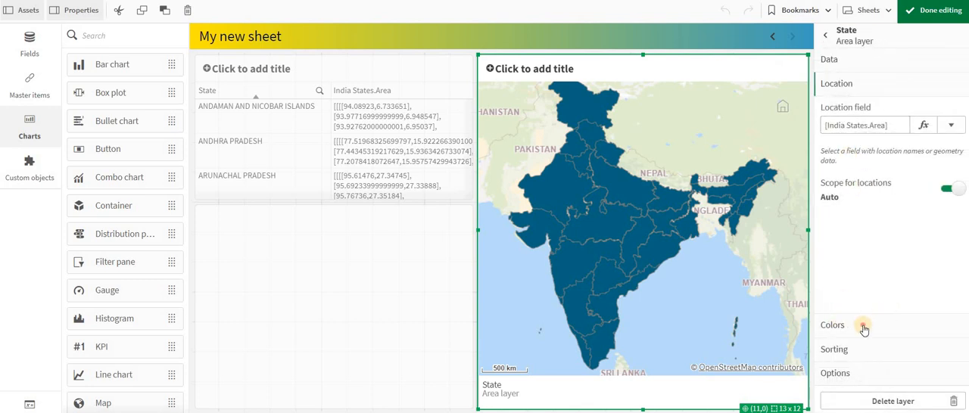
click(863, 327)
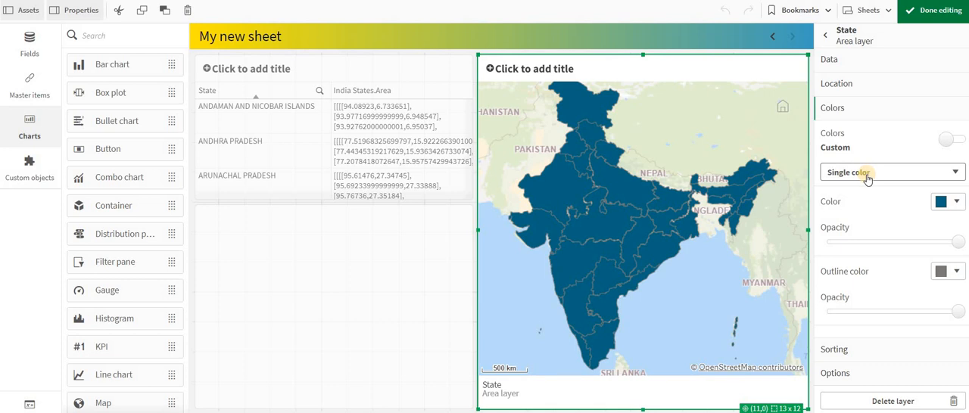
click(867, 178)
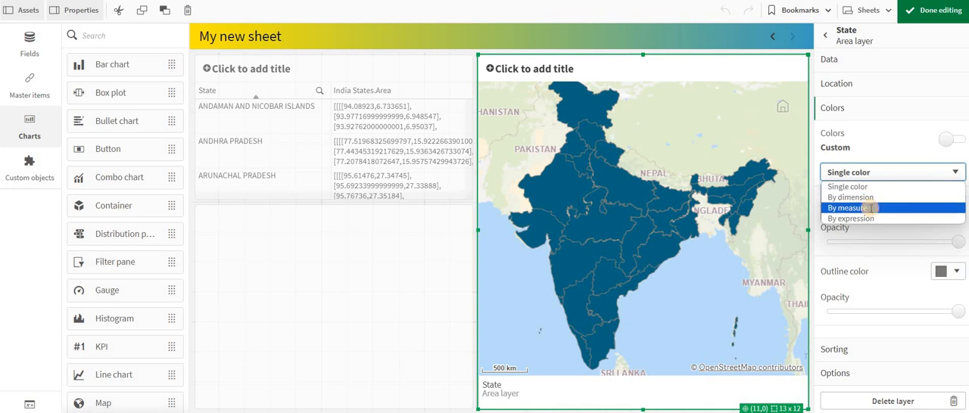
click(870, 209)
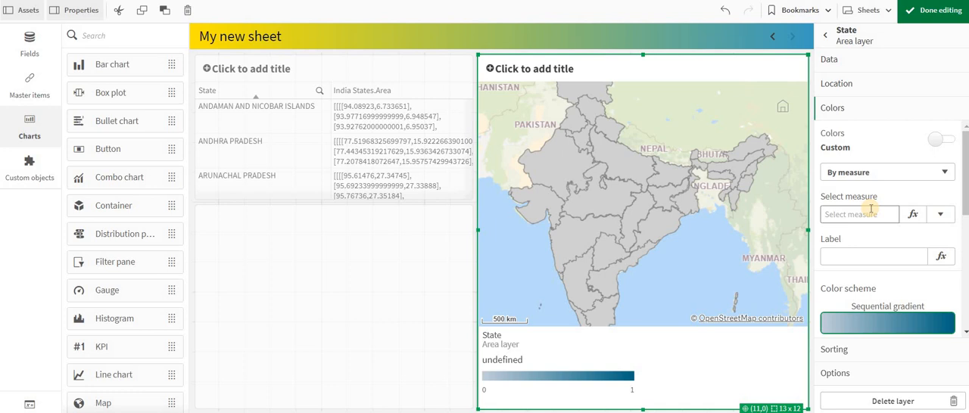
- Color the area layer by the measure (rand()*1000)*2-3 and label it rand
click(941, 214)
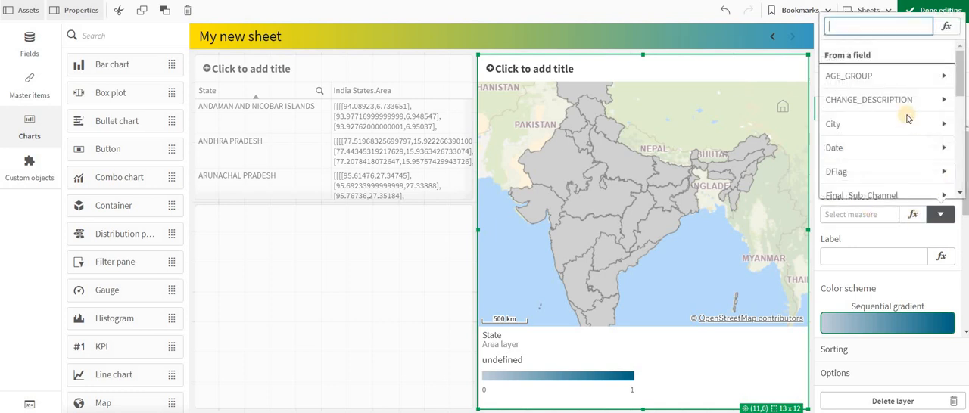
click(888, 214)
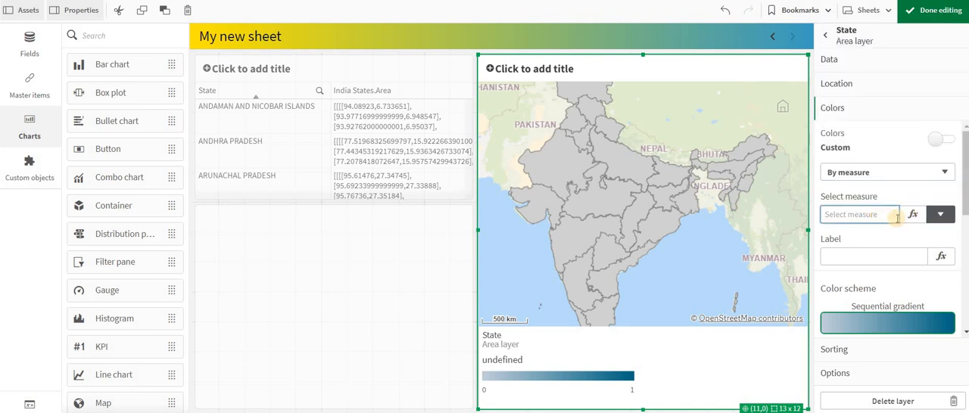
text(=rand())
key(Return)
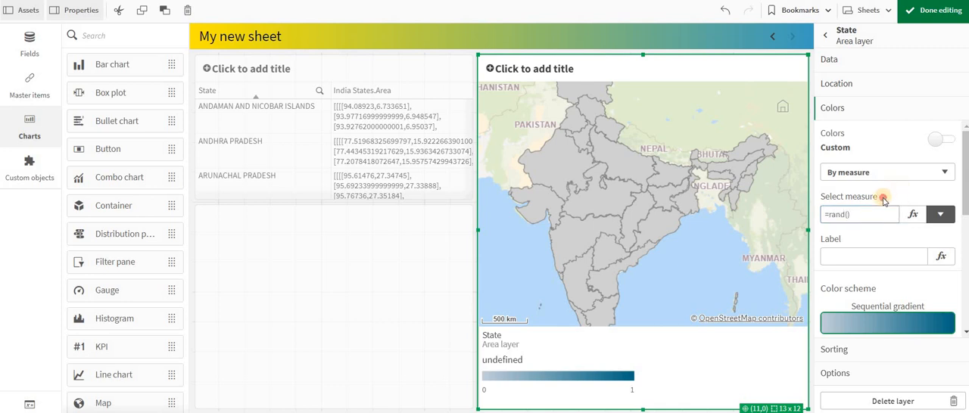
scroll(886, 238, down, 1)
click(856, 212)
text(=(rand()*1000)*2-3)
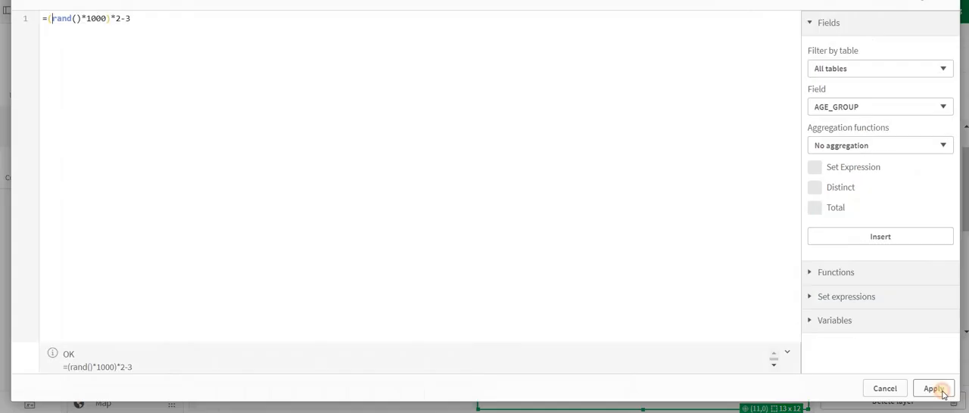
click(935, 389)
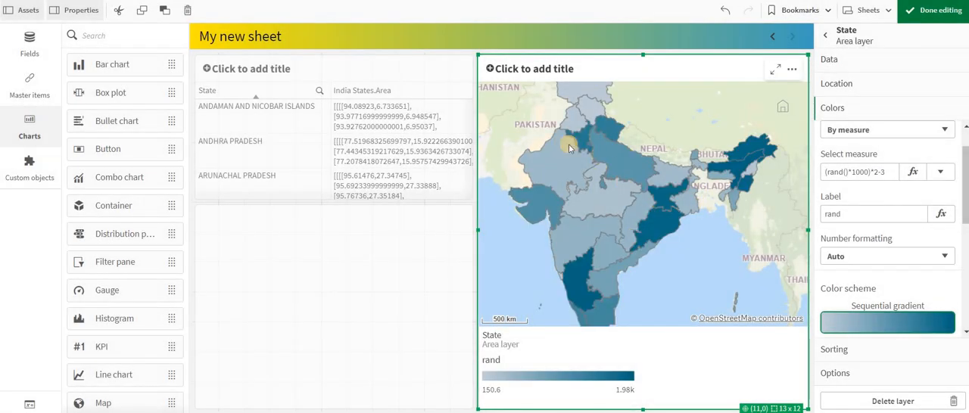
click(881, 171)
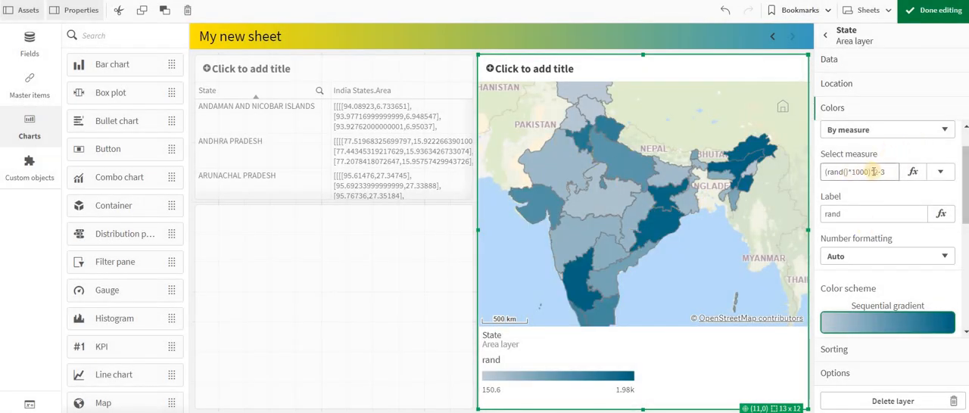
double_click(859, 172)
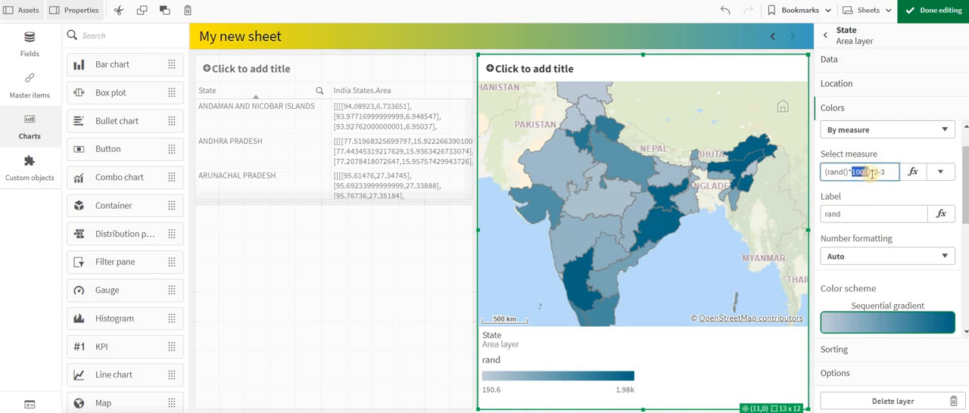
click(891, 174)
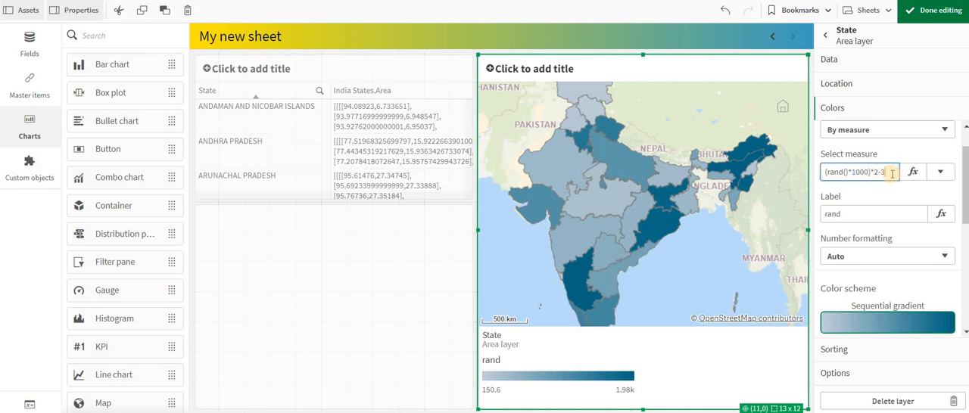
double_click(833, 172)
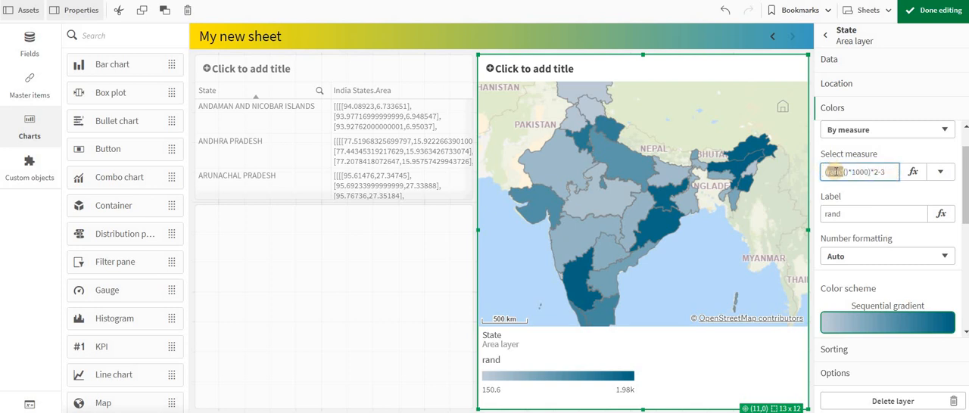
- Compare the sequential and diverging color schemes on the area layer and settle on Diverging classes
click(888, 322)
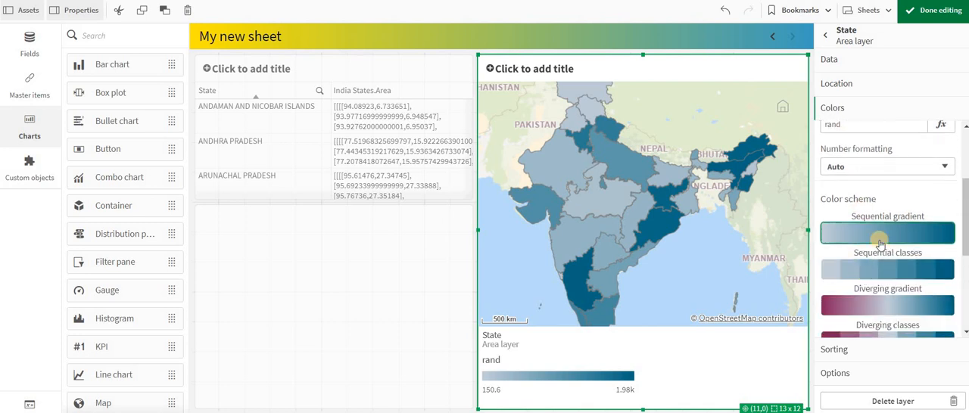
click(878, 244)
click(862, 284)
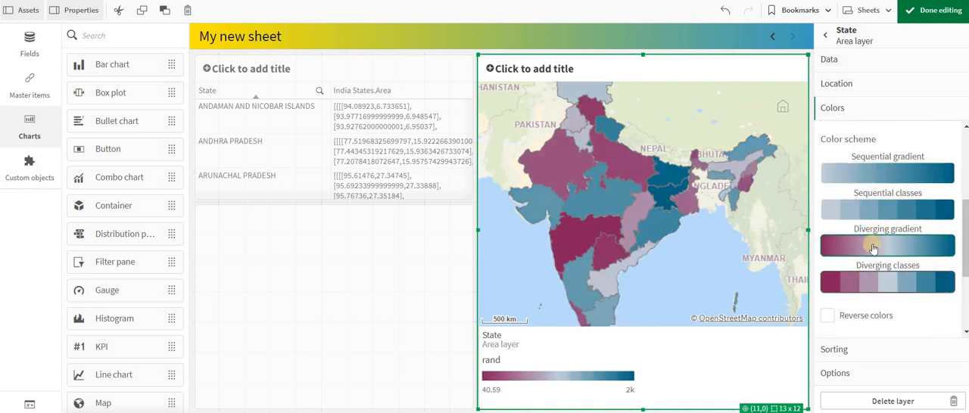
click(878, 179)
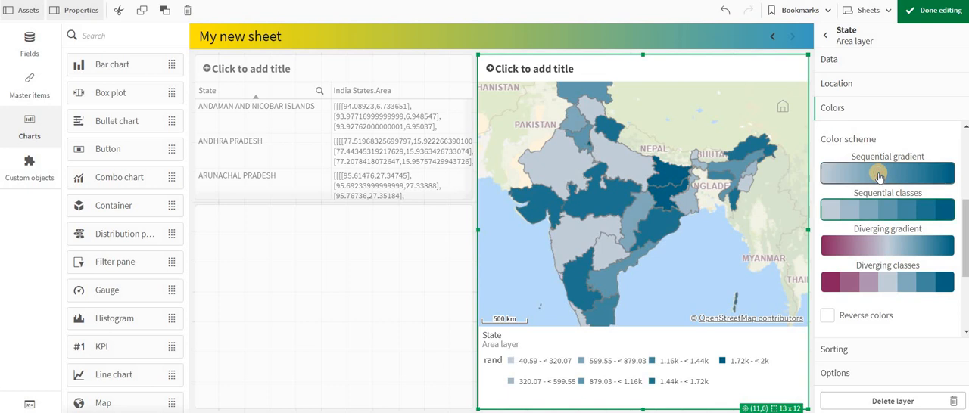
click(880, 216)
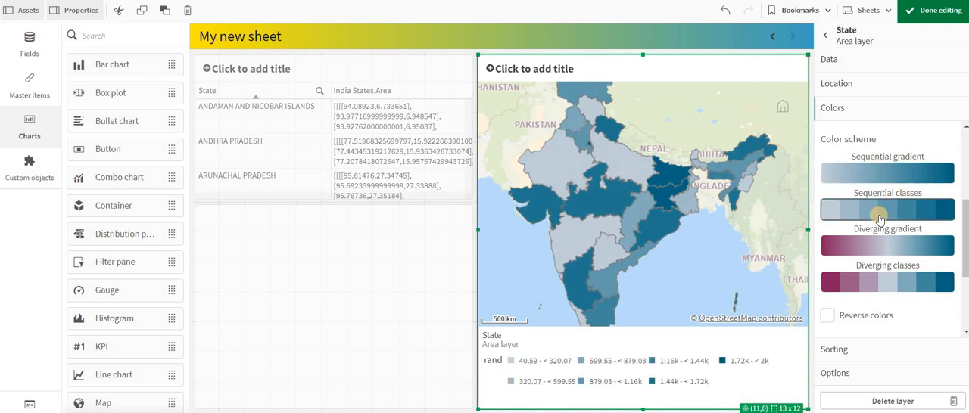
click(876, 284)
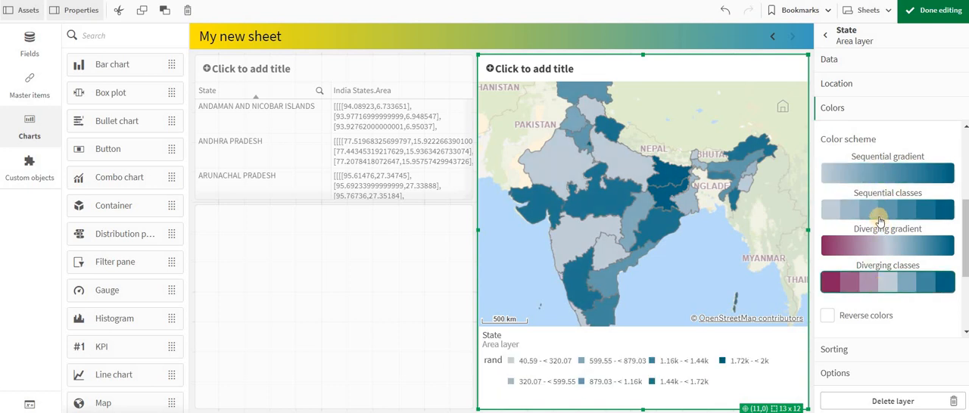
click(874, 287)
click(875, 215)
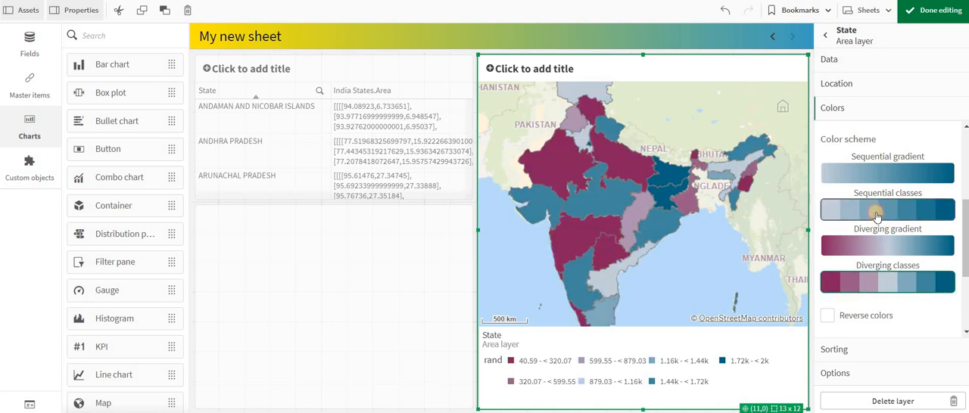
click(872, 287)
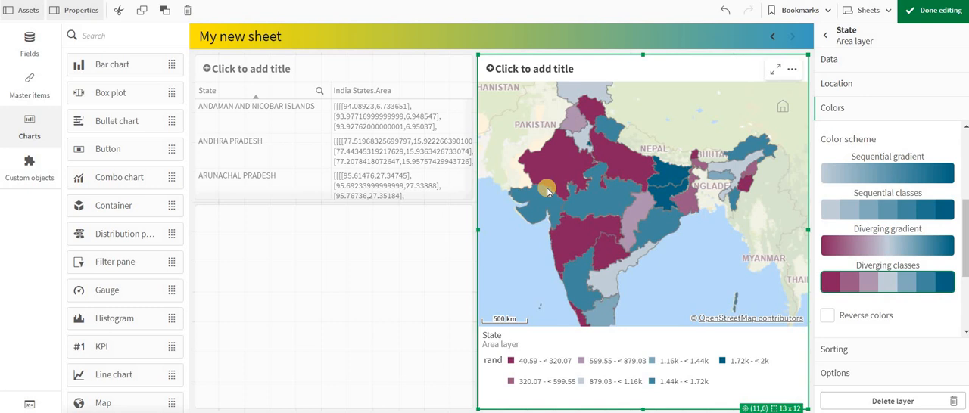
- Finish editing the sheet and inspect the rand values of Rajasthan and its neighbouring state on the map
click(941, 10)
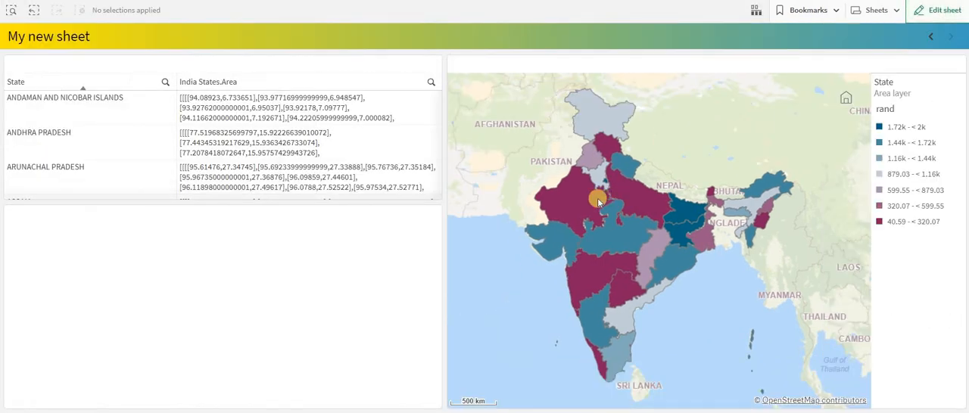
mouse_move(578, 200)
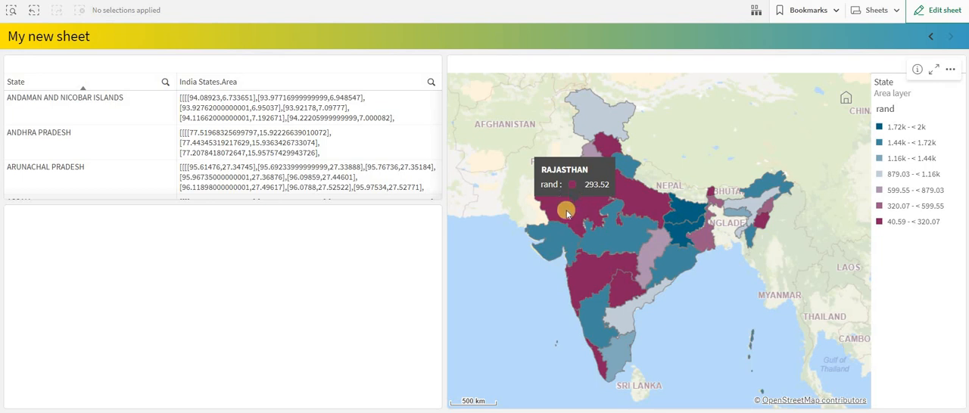
mouse_move(570, 242)
- Reopen the sheet for editing and reverse the colors of the area layer's Diverging classes scheme
click(948, 10)
click(878, 222)
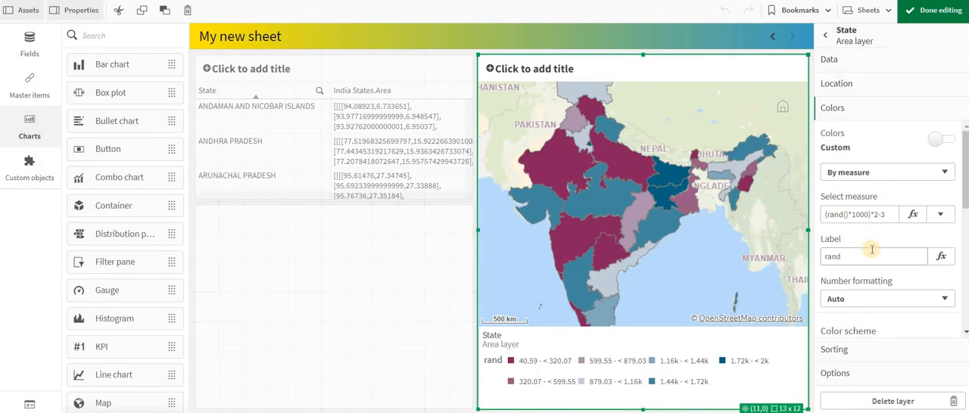
scroll(872, 249, down, 5)
scroll(844, 227, up, 1)
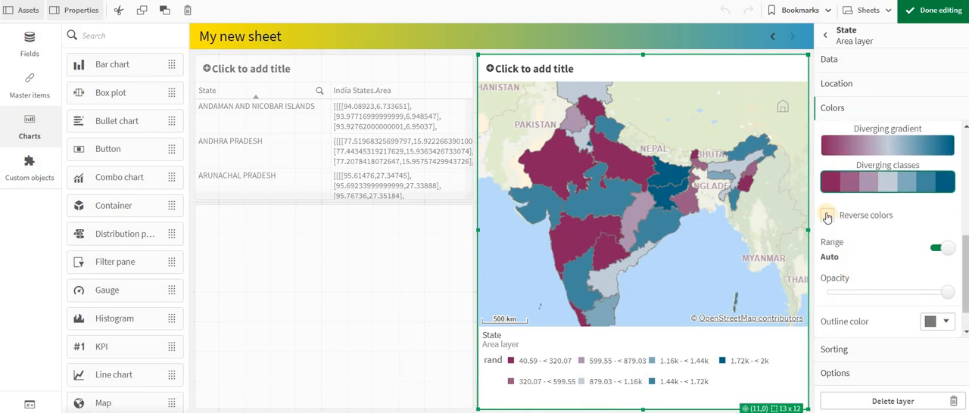
click(827, 217)
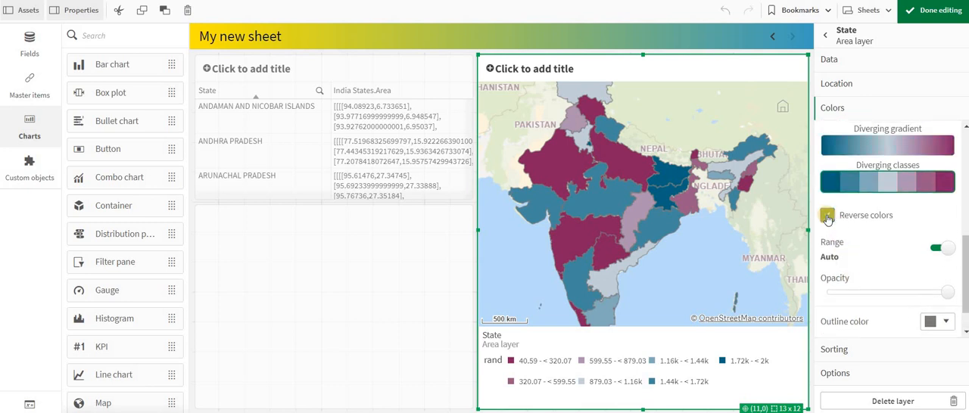
- Finish editing the sheet and inspect the rand values of individual states such as Bihar and Gujarat on the map
click(933, 9)
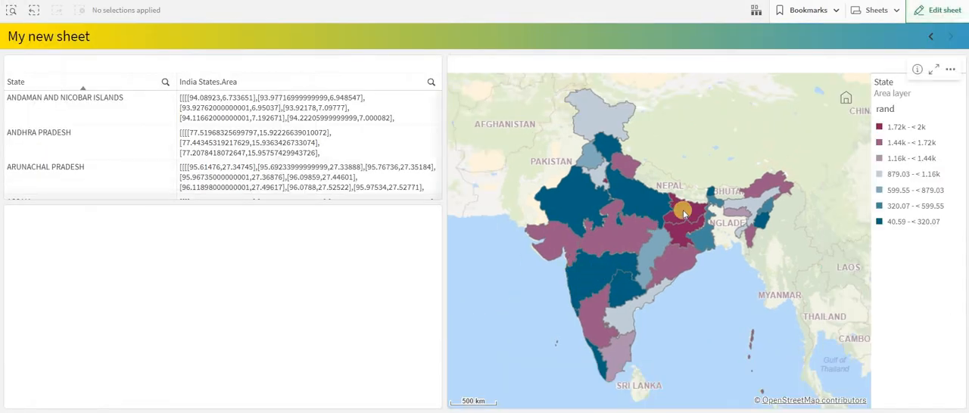
mouse_move(683, 212)
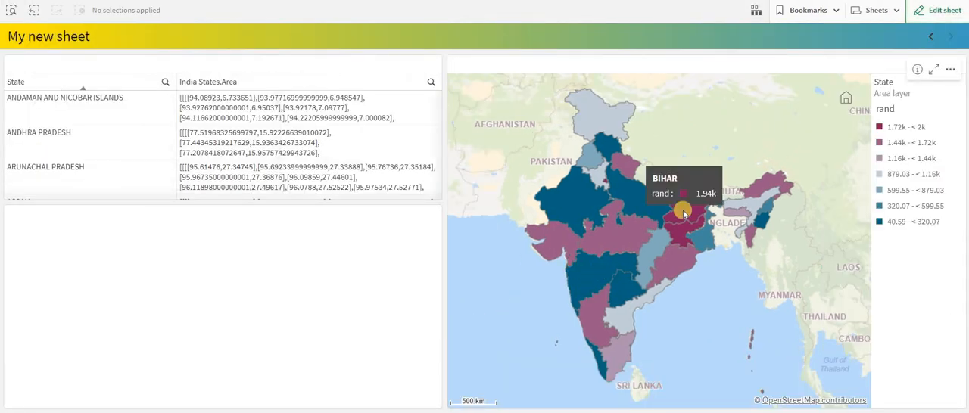
mouse_move(568, 237)
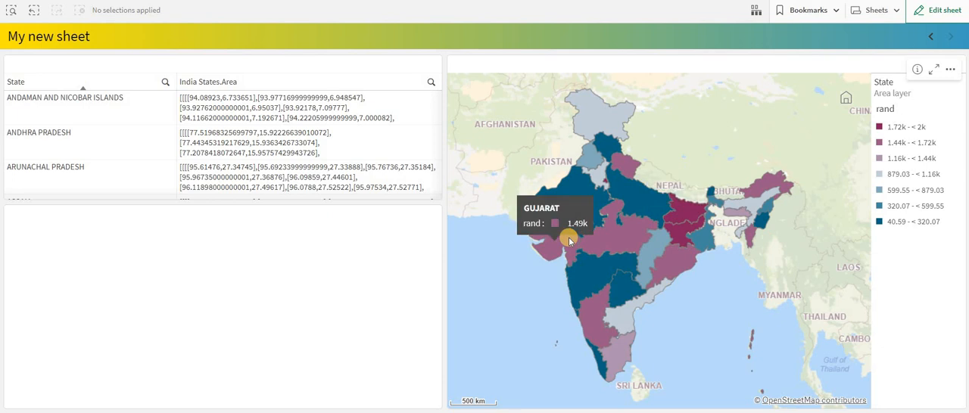
mouse_move(589, 211)
- Reopen the sheet for editing and delete the State area layer from the map
click(952, 16)
click(759, 134)
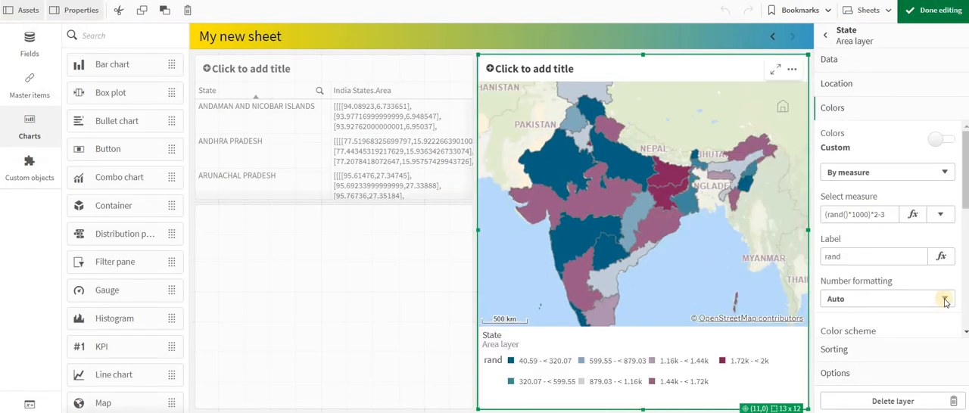
scroll(870, 277, down, 5)
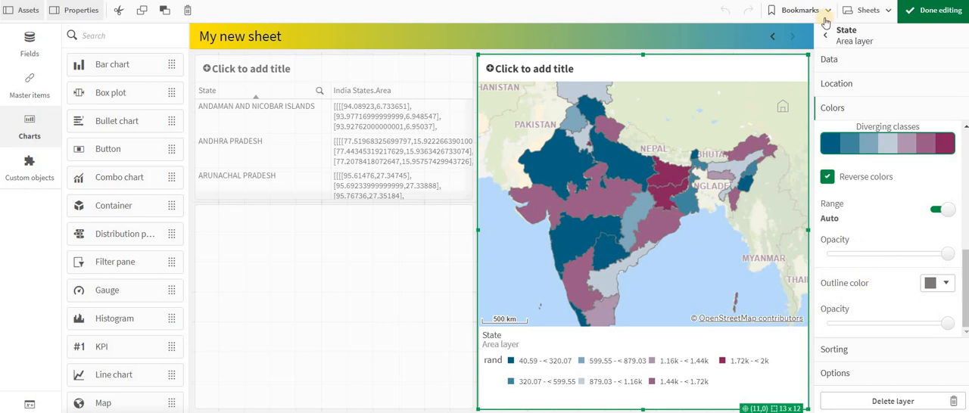
click(598, 220)
right_click(864, 94)
click(798, 78)
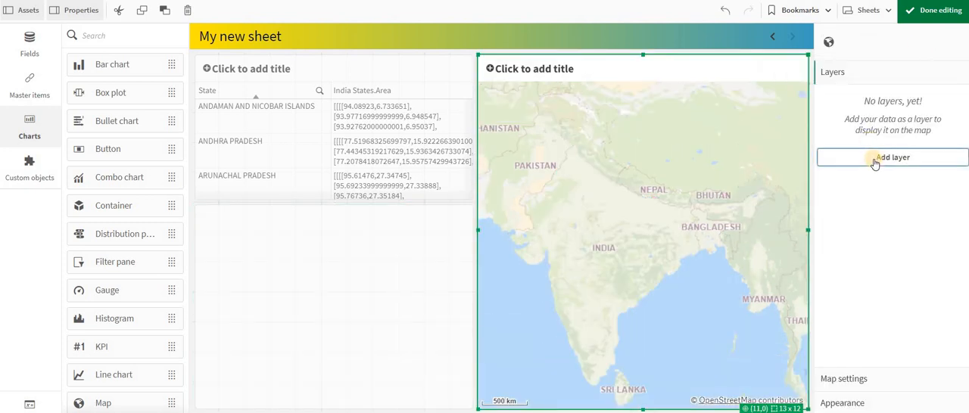
- Add a point layer to the map with the State field as its dimension and open its location settings
click(876, 157)
click(884, 199)
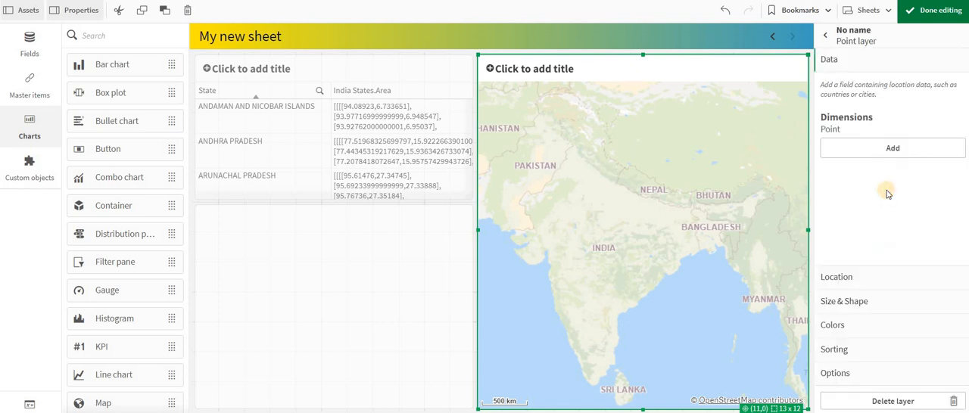
click(855, 152)
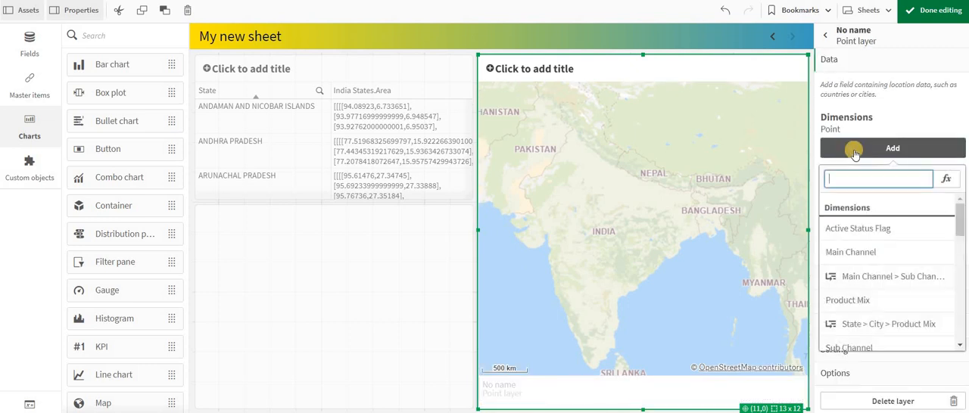
text(state)
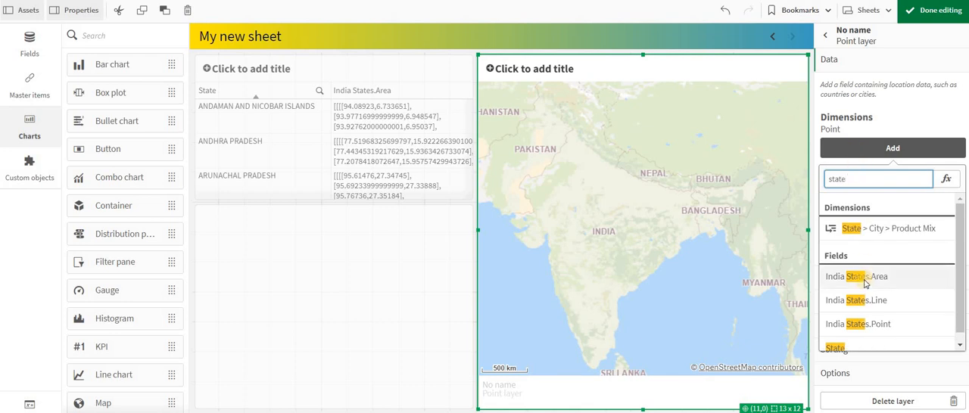
scroll(860, 303, down, 1)
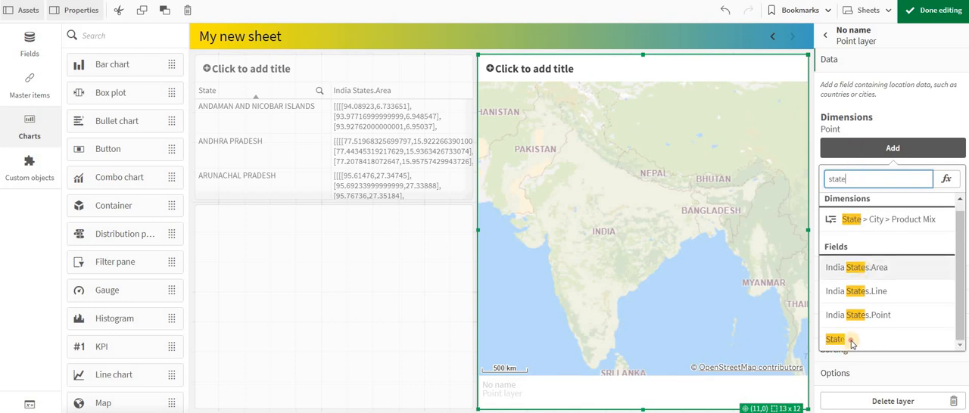
click(847, 341)
click(837, 277)
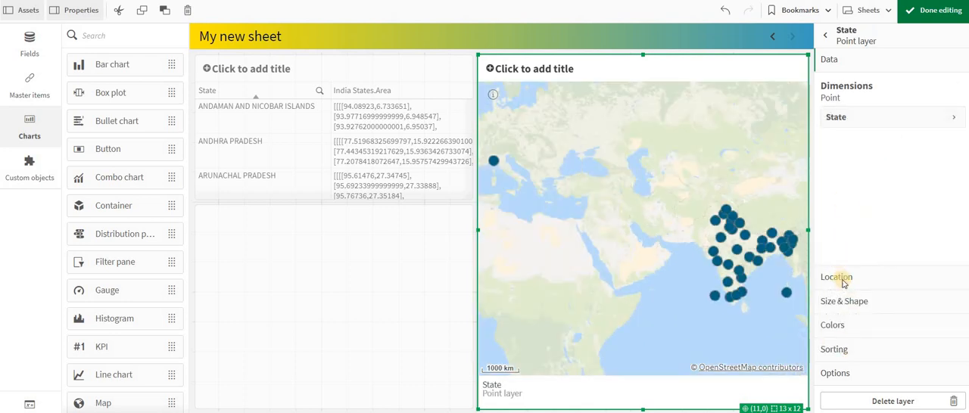